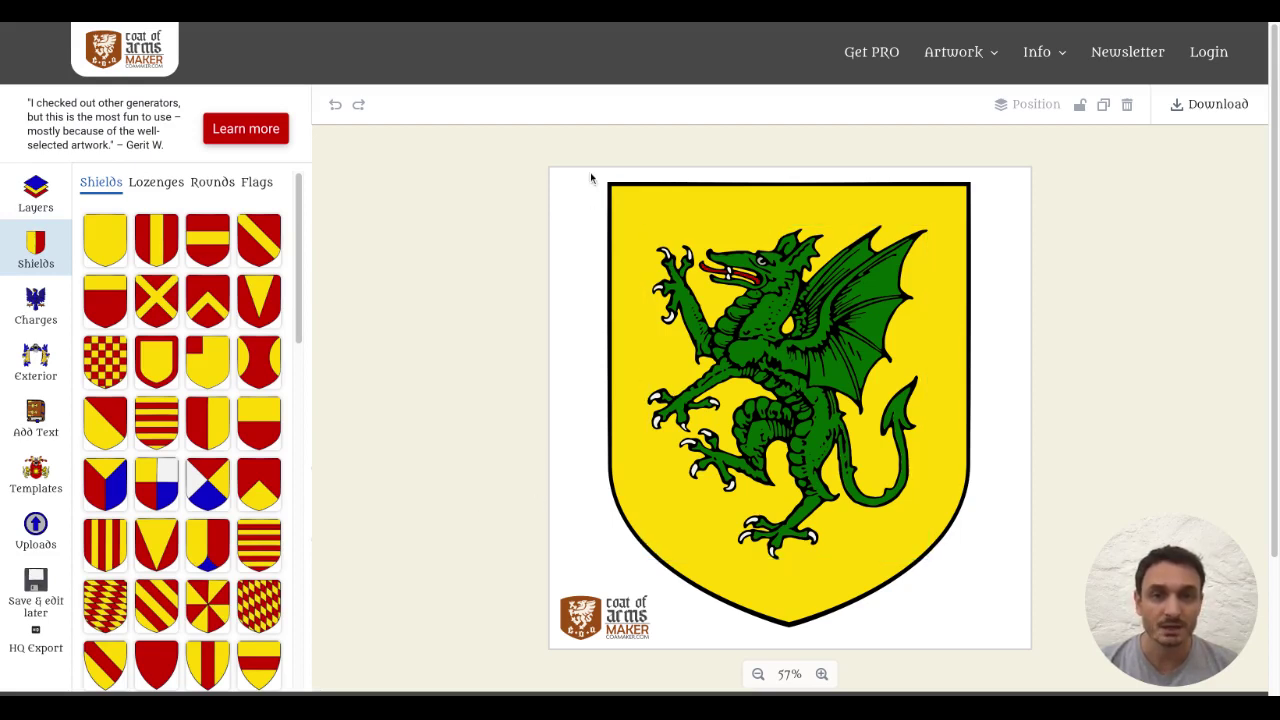
Delete the dragon and its shield from the canvas and add the shield divided horizontally into yellow over red.
drag(446, 170, 1056, 649)
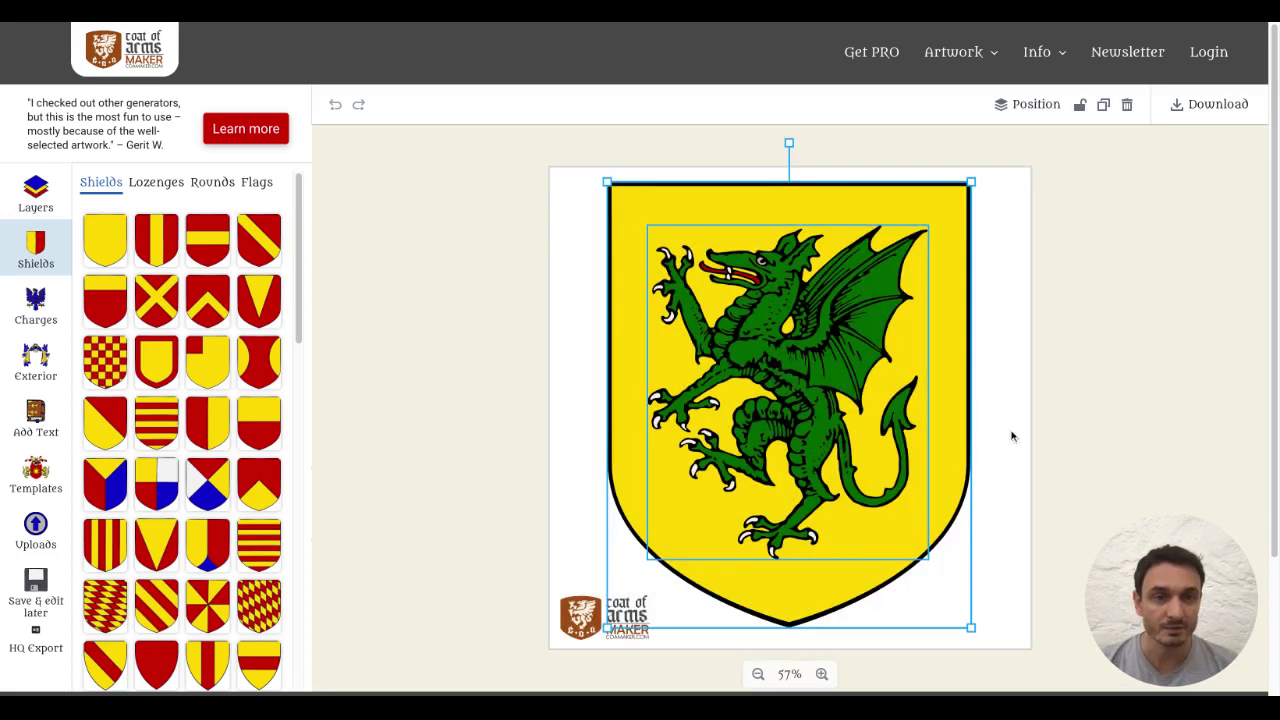
click(1128, 106)
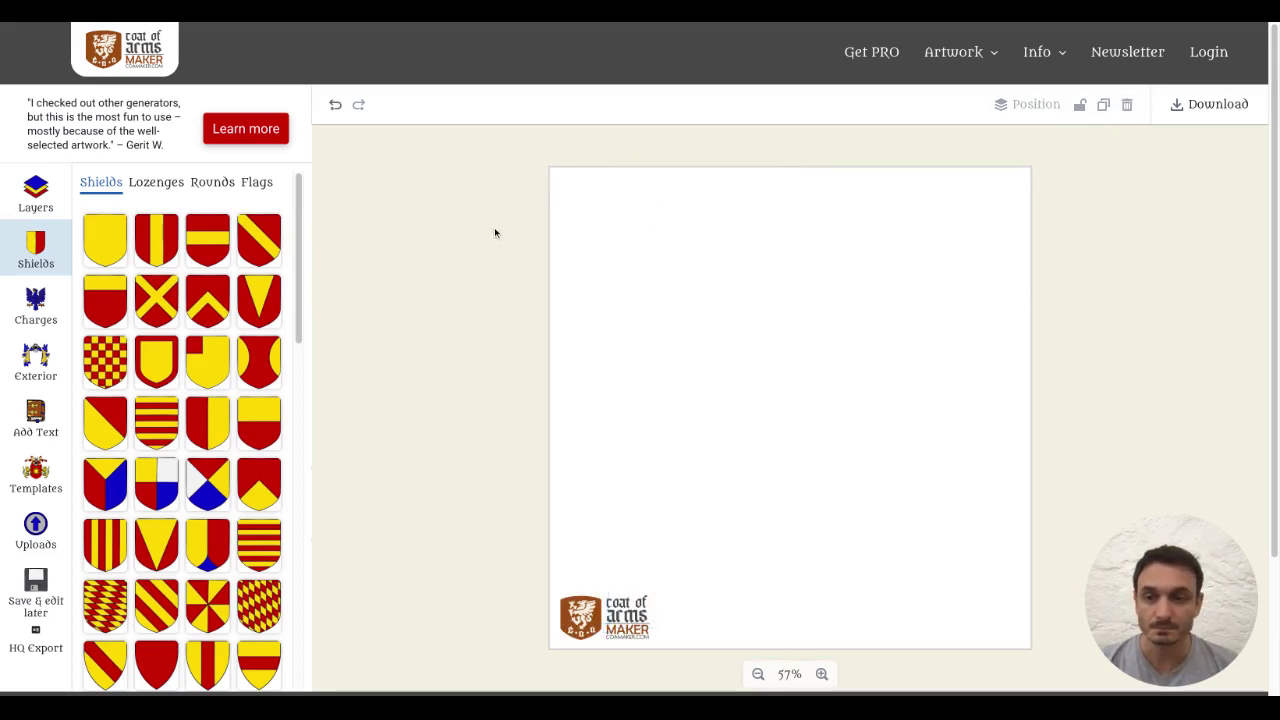
click(249, 428)
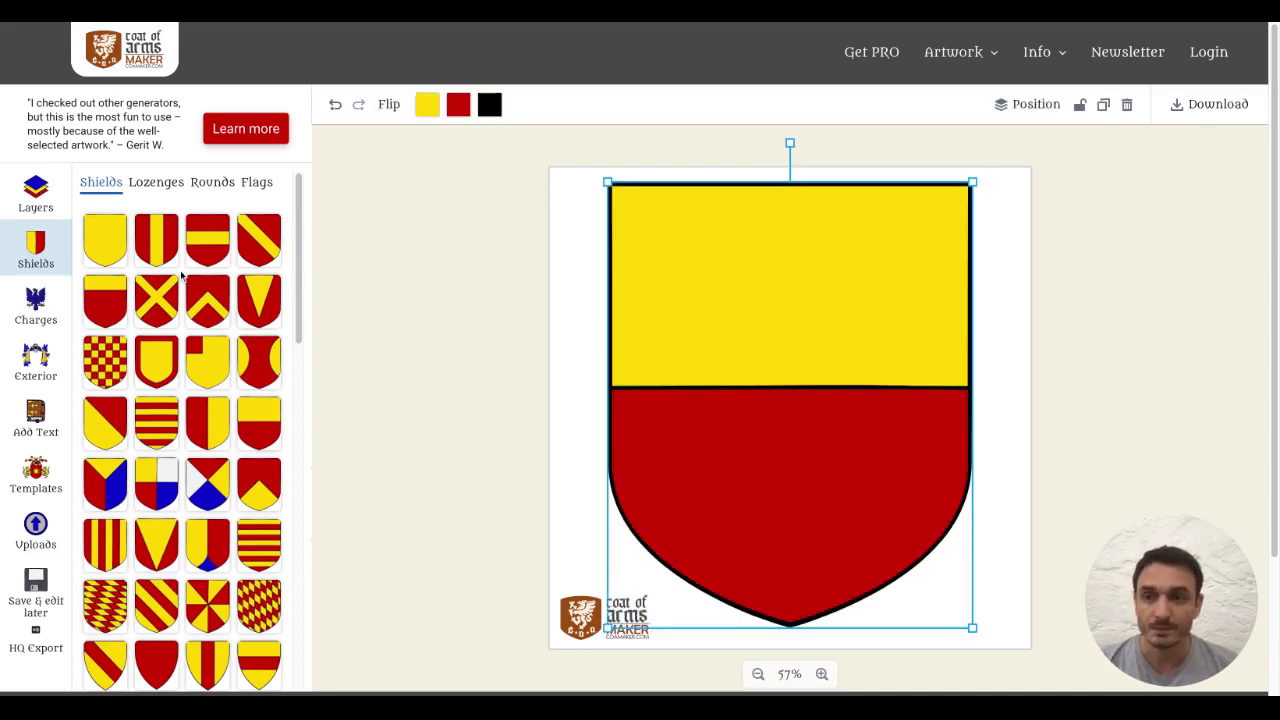
Search the charges for "lion" and add the walking yellow lion with one raised paw to the shield.
click(66, 300)
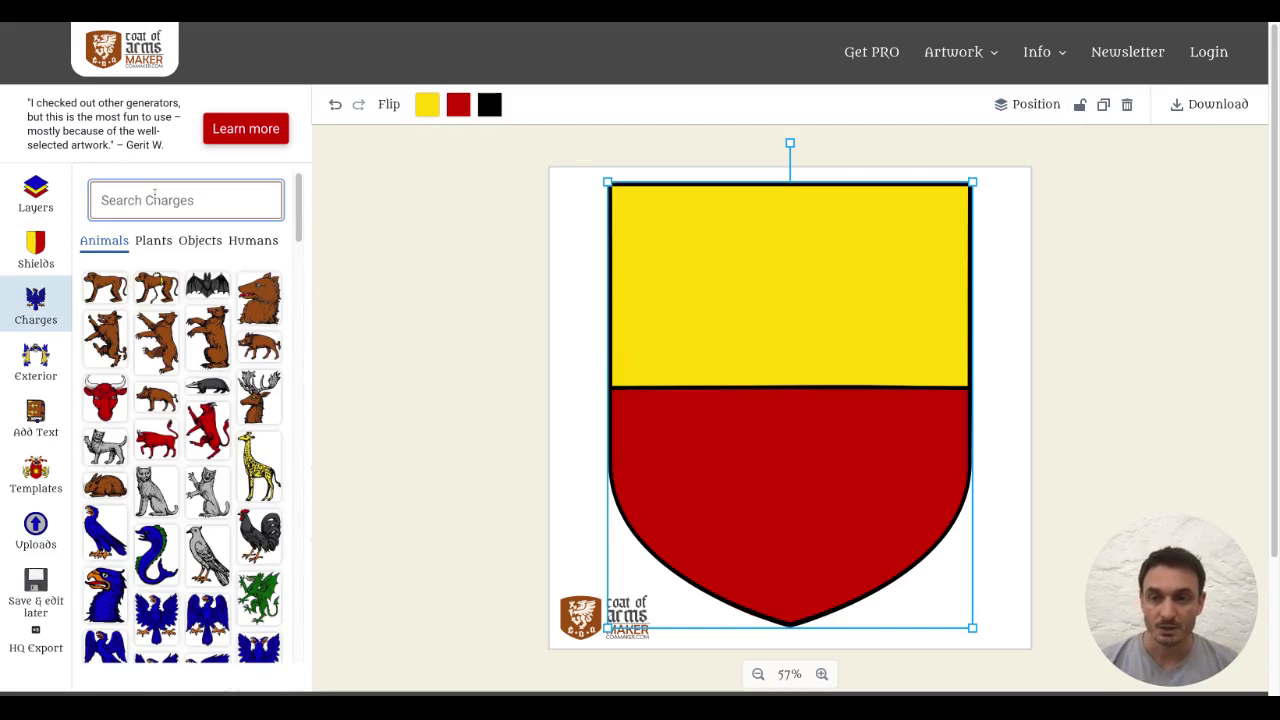
text(l)
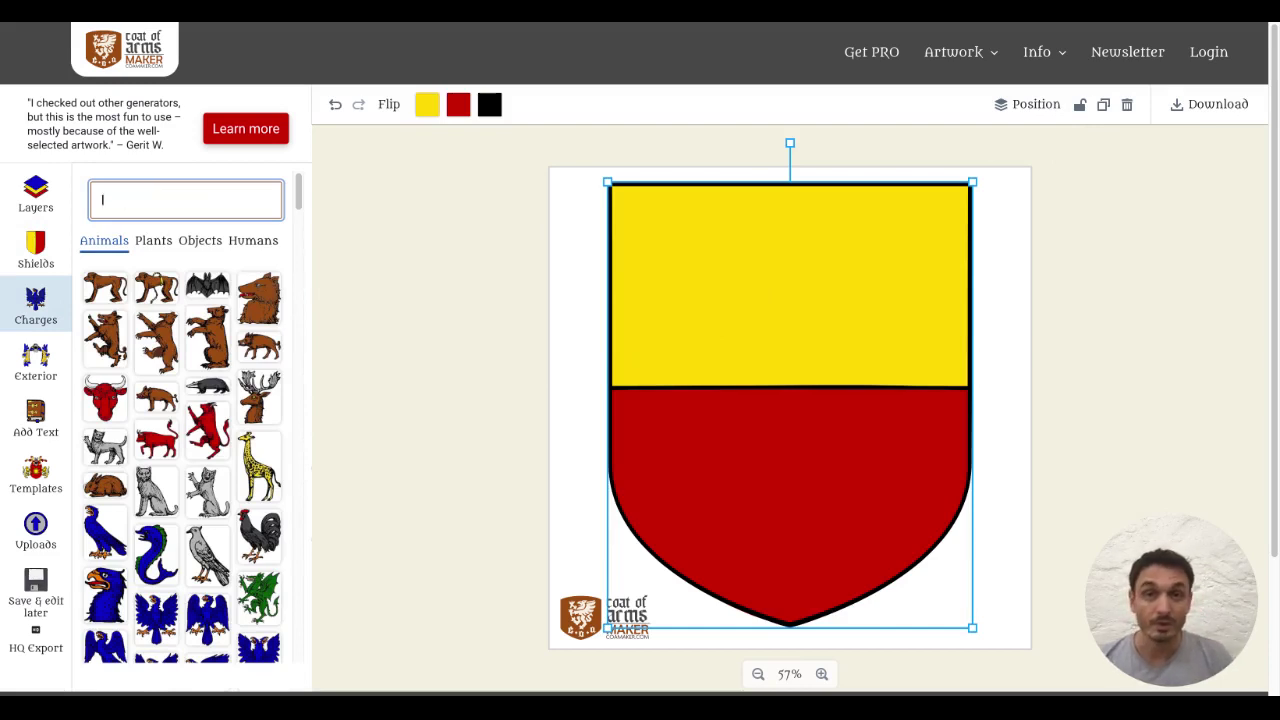
text(ion)
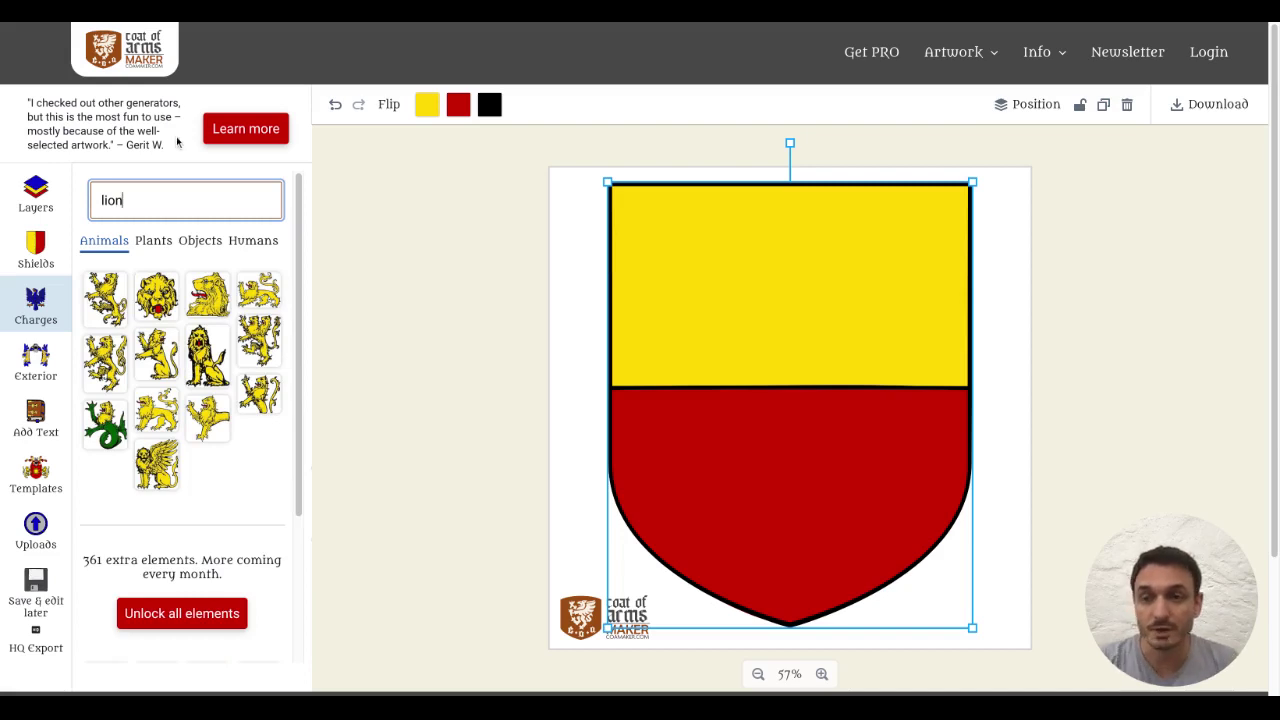
click(262, 293)
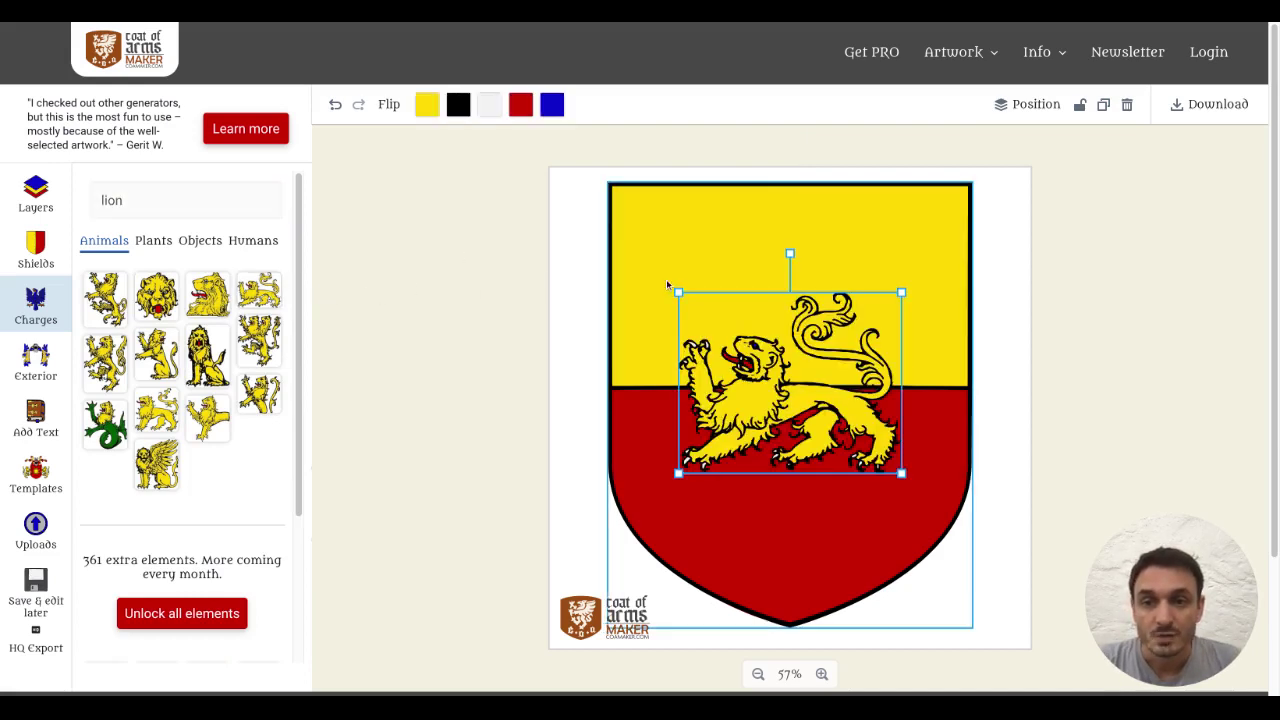
Move the lion into the shield's yellow upper half and place a duplicate in the red lower half.
drag(777, 484, 777, 389)
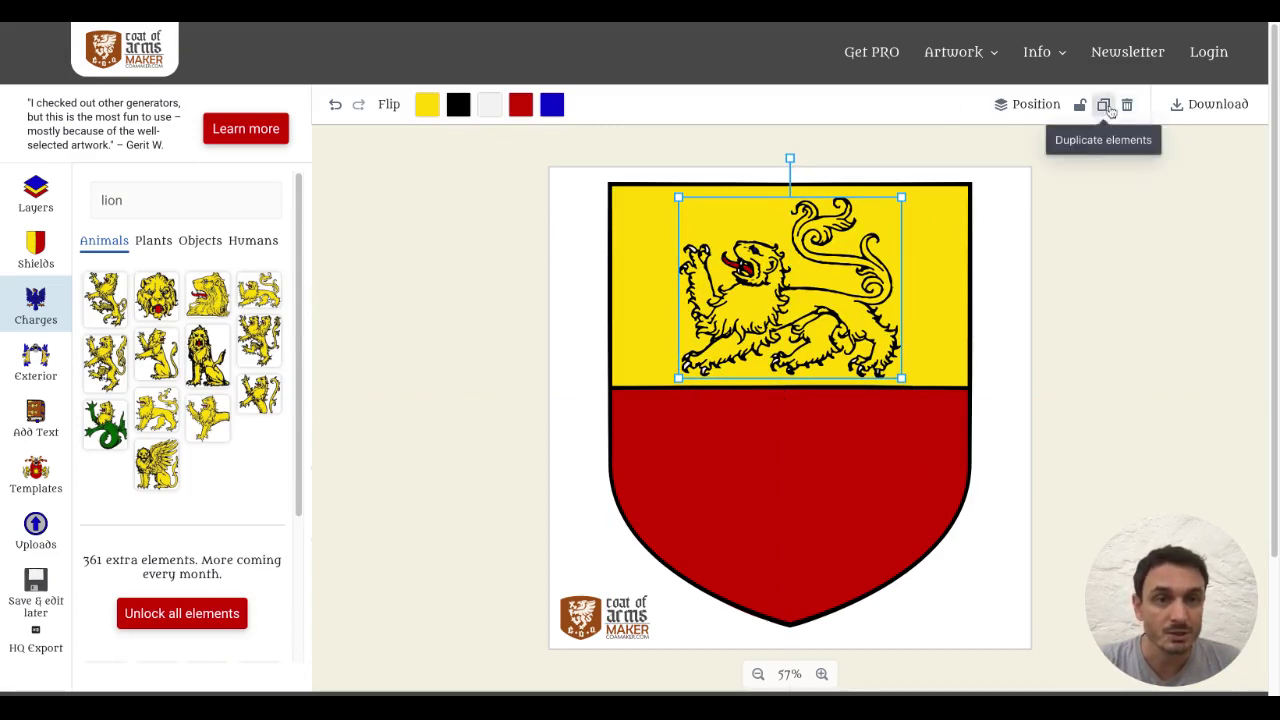
click(1103, 104)
mouse_move(830, 480)
mouse_down()
mouse_move(830, 494)
mouse_move(793, 486)
mouse_move(808, 479)
mouse_up()
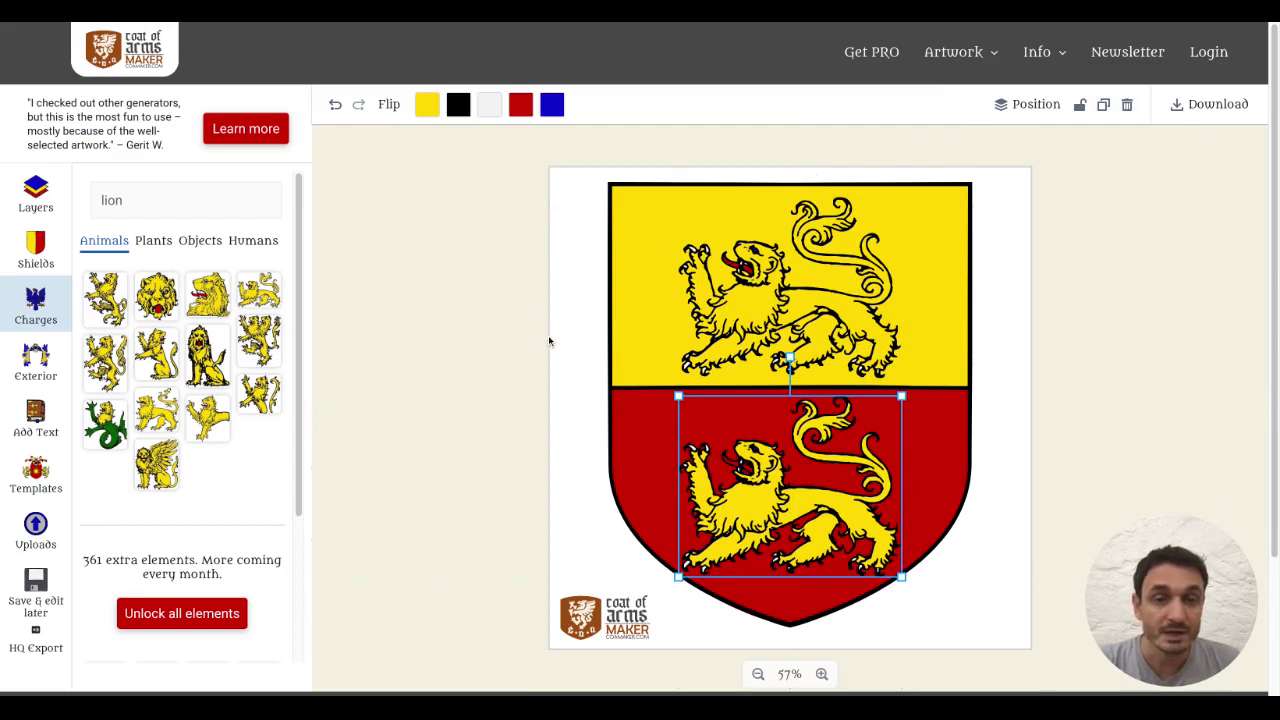
Recolour the shield's red lower half solid blue.
click(624, 267)
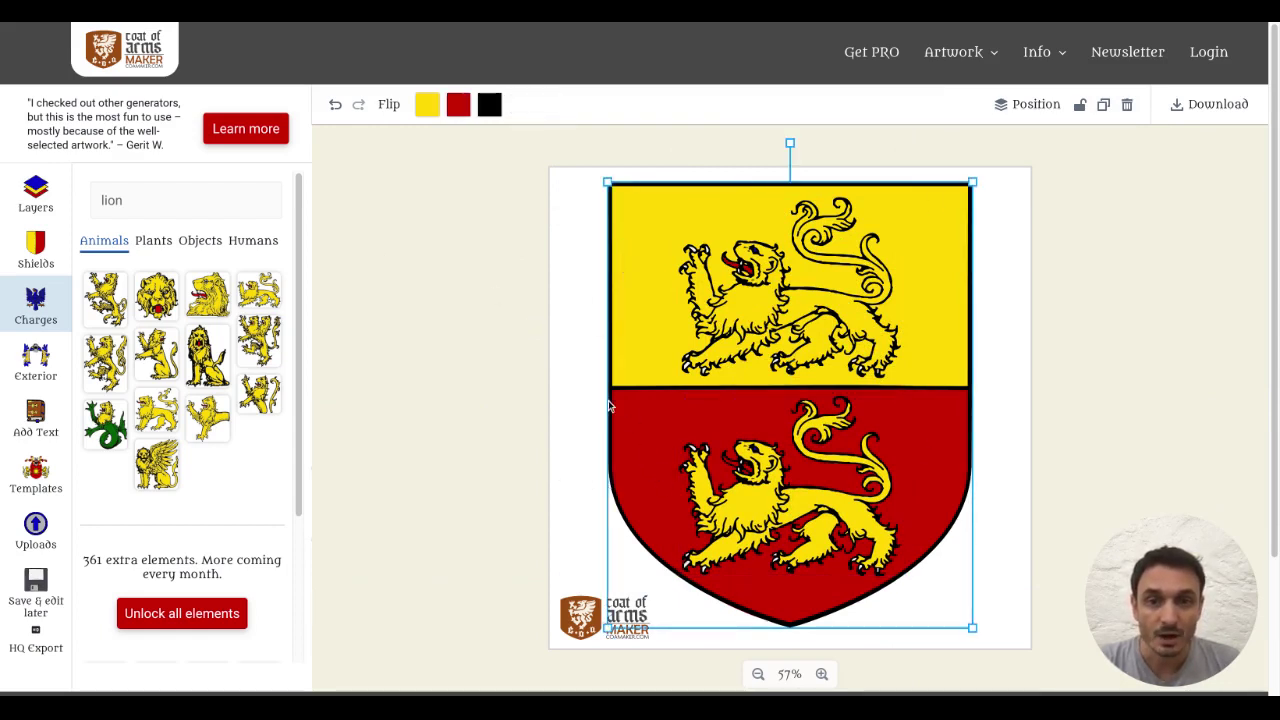
click(458, 104)
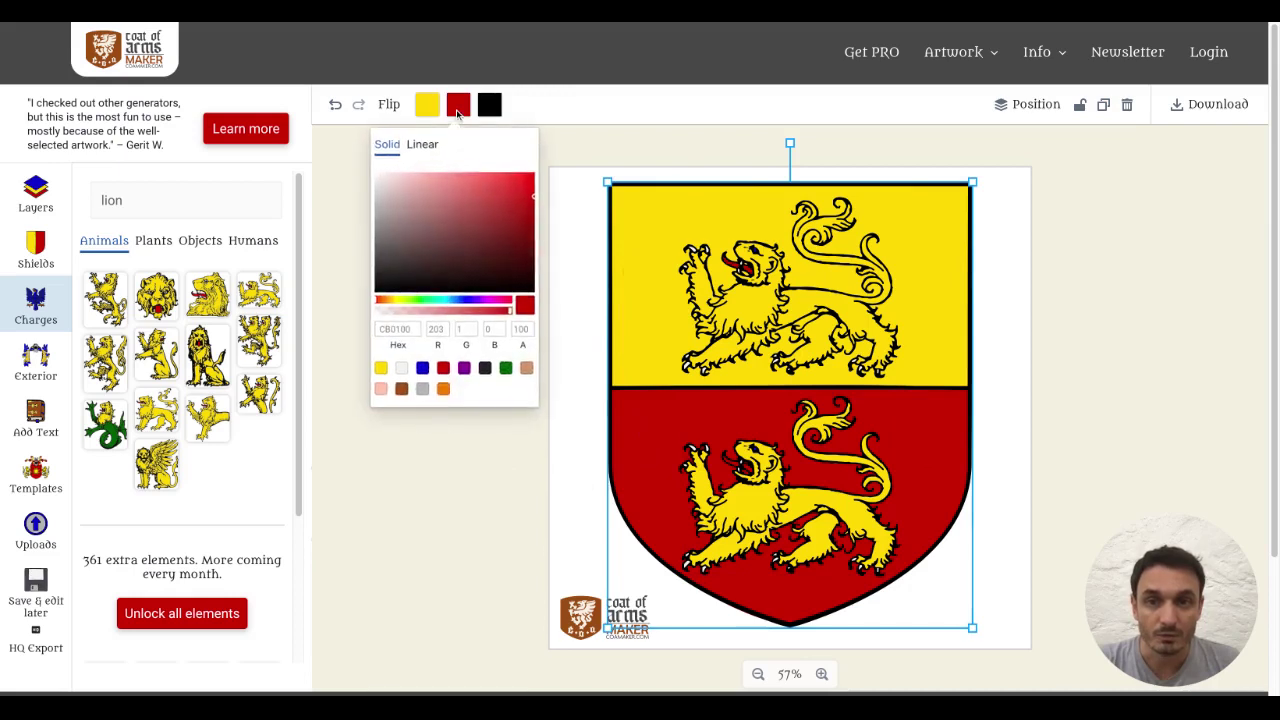
click(423, 362)
click(640, 491)
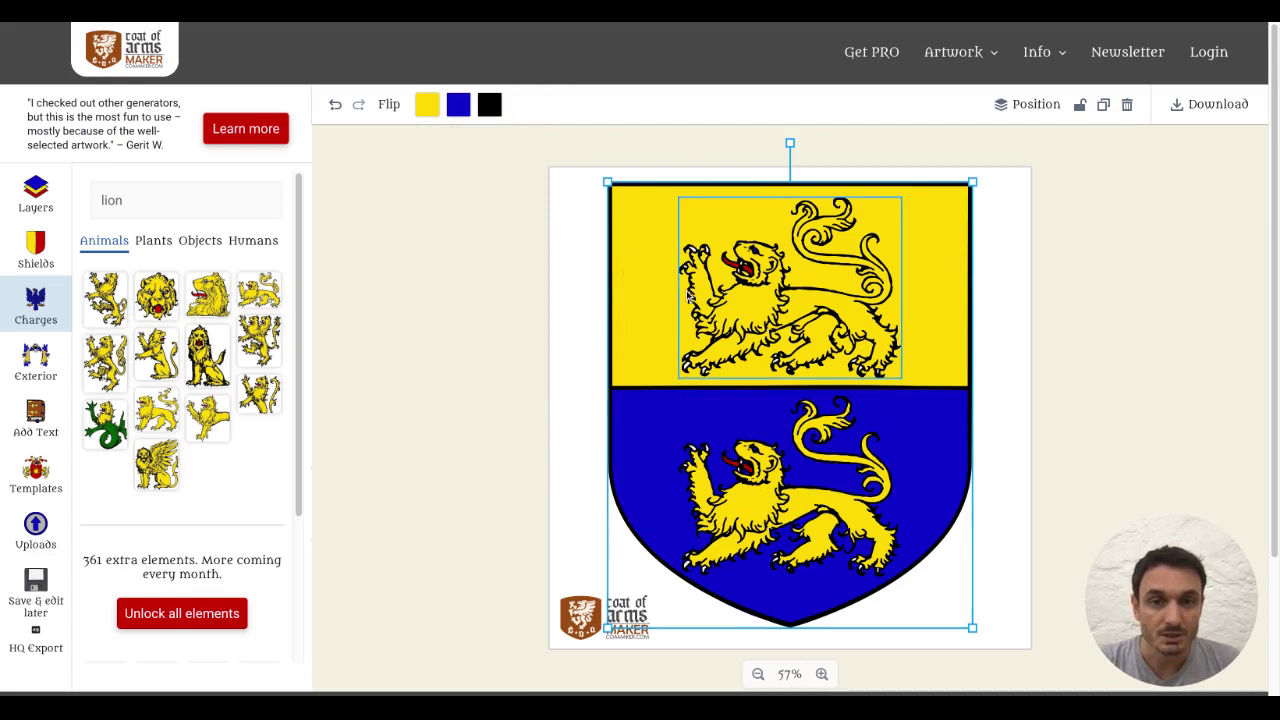
Recolour the upper lion's yellow body blue and its blue claws white.
click(750, 300)
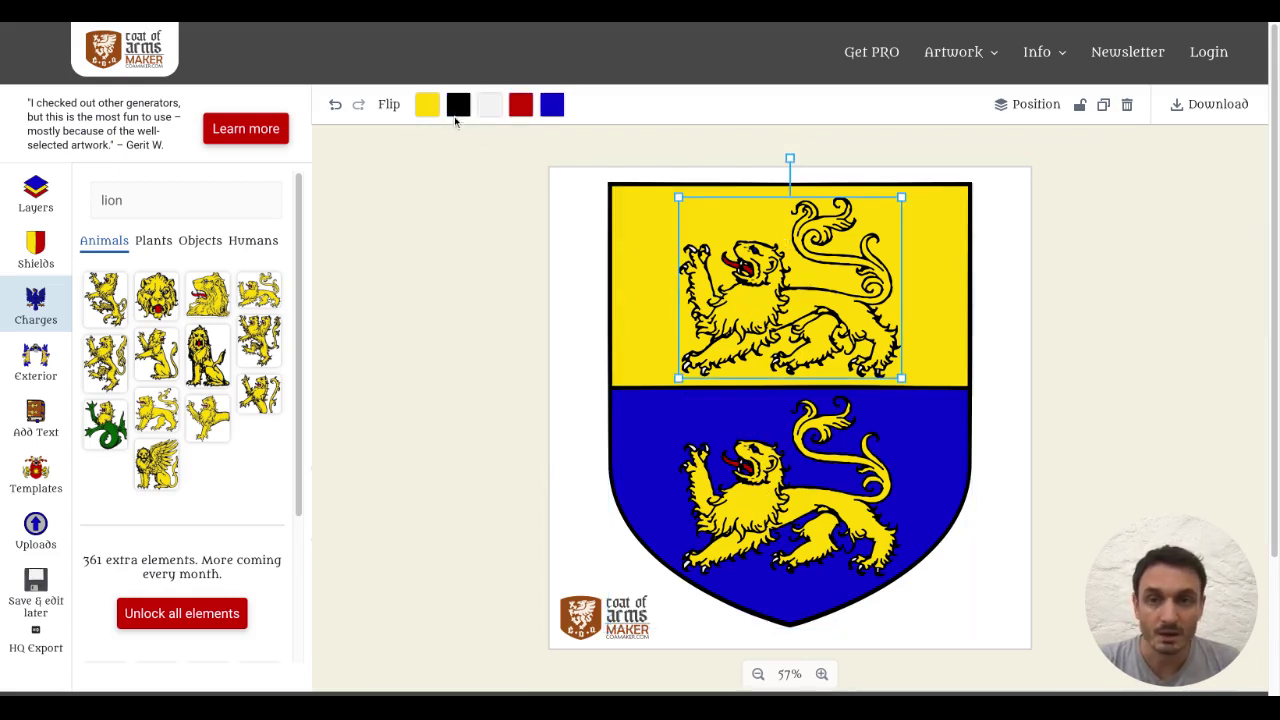
click(427, 104)
click(393, 362)
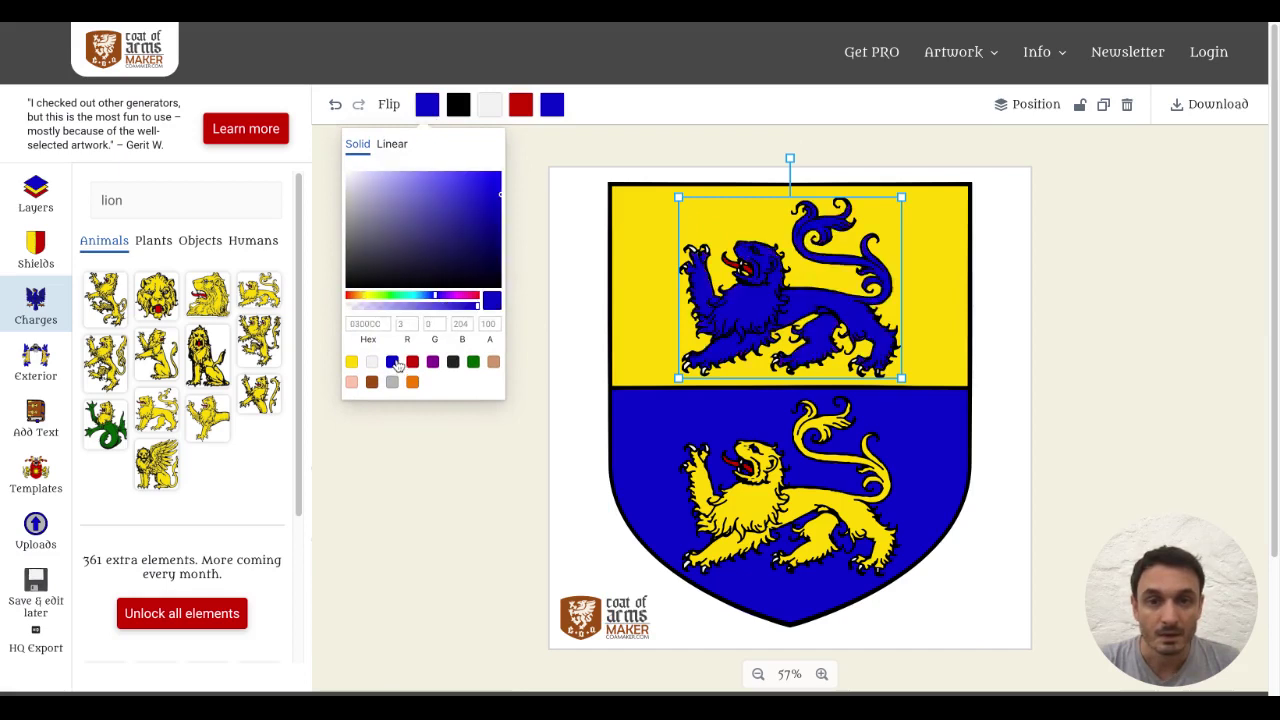
click(552, 104)
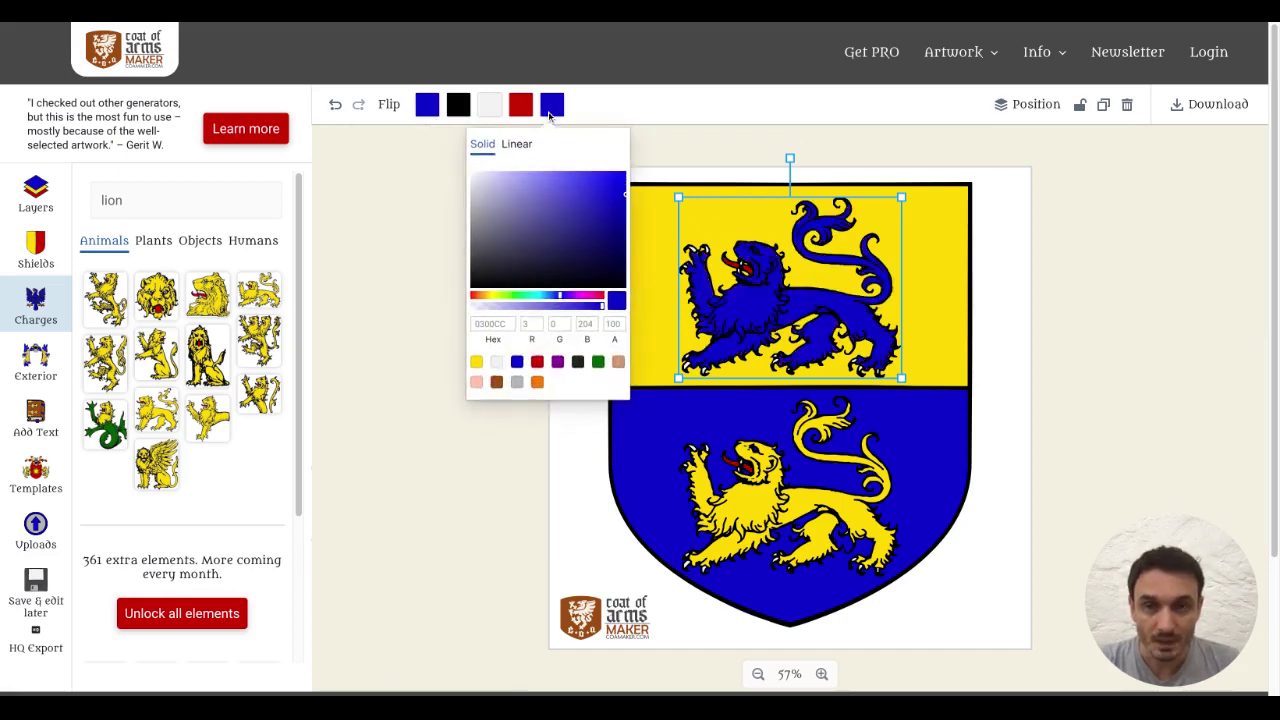
Recolour the lower lion's blue claws white.
click(718, 492)
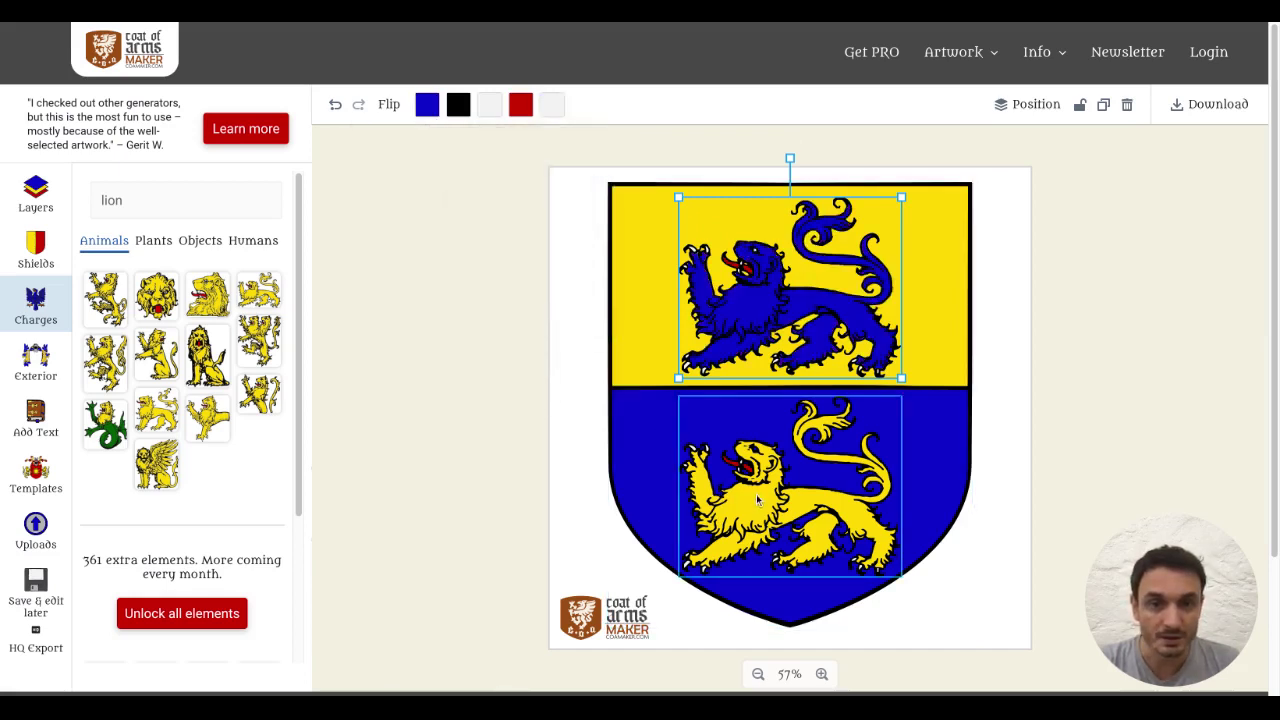
click(489, 105)
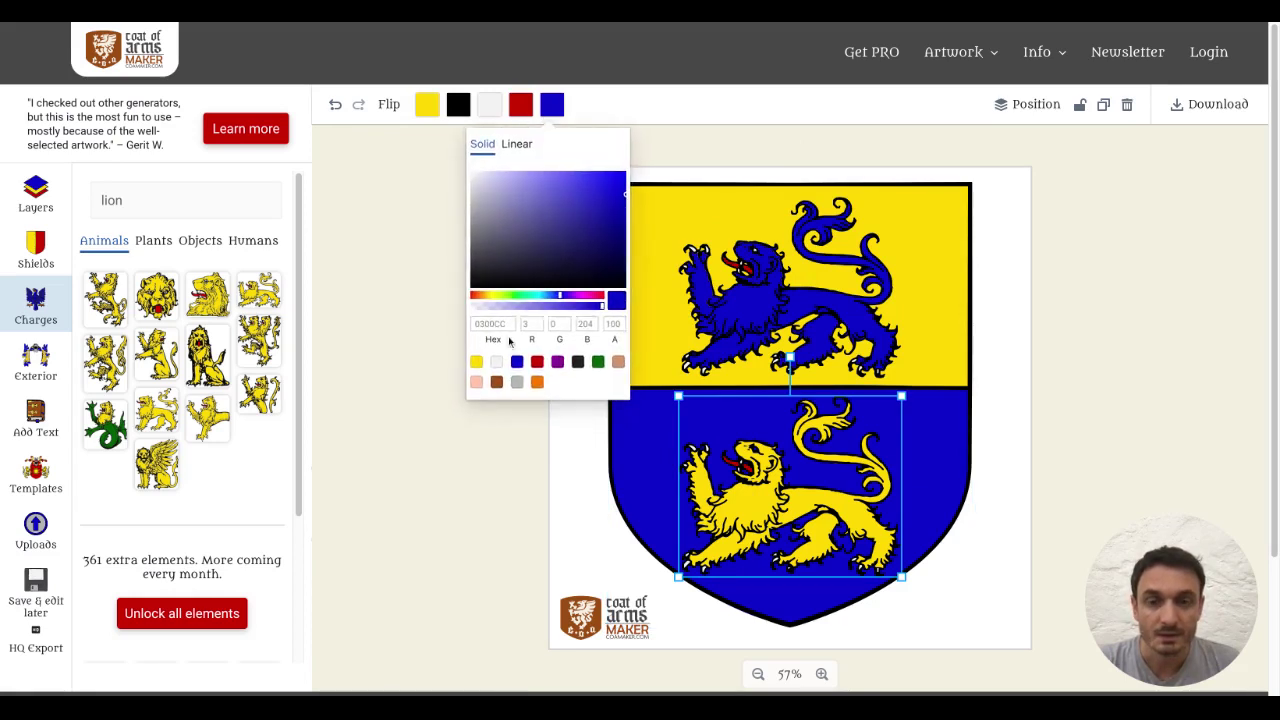
click(497, 366)
click(397, 396)
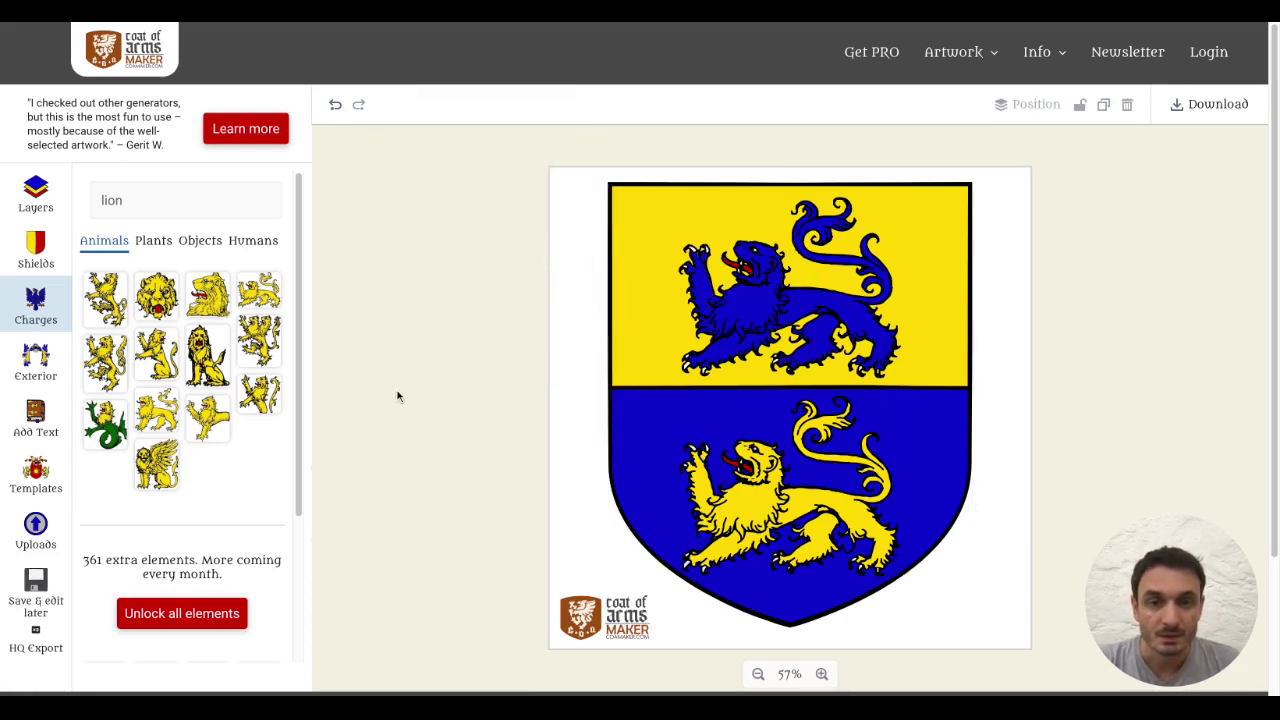
Scale the shield and both lions down together to about half size and centre them in the canvas's lower part.
drag(422, 178, 981, 622)
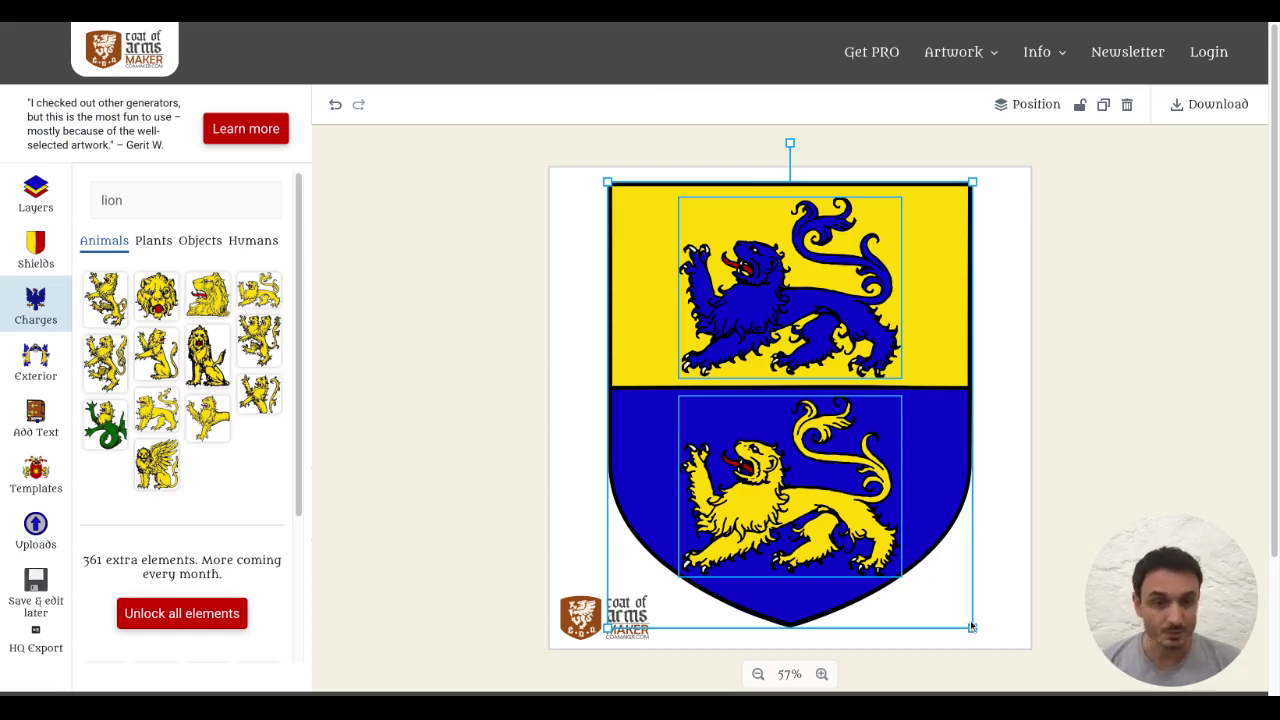
drag(973, 628, 887, 523)
drag(771, 446, 771, 484)
key(Down)
key(Down)
click(470, 364)
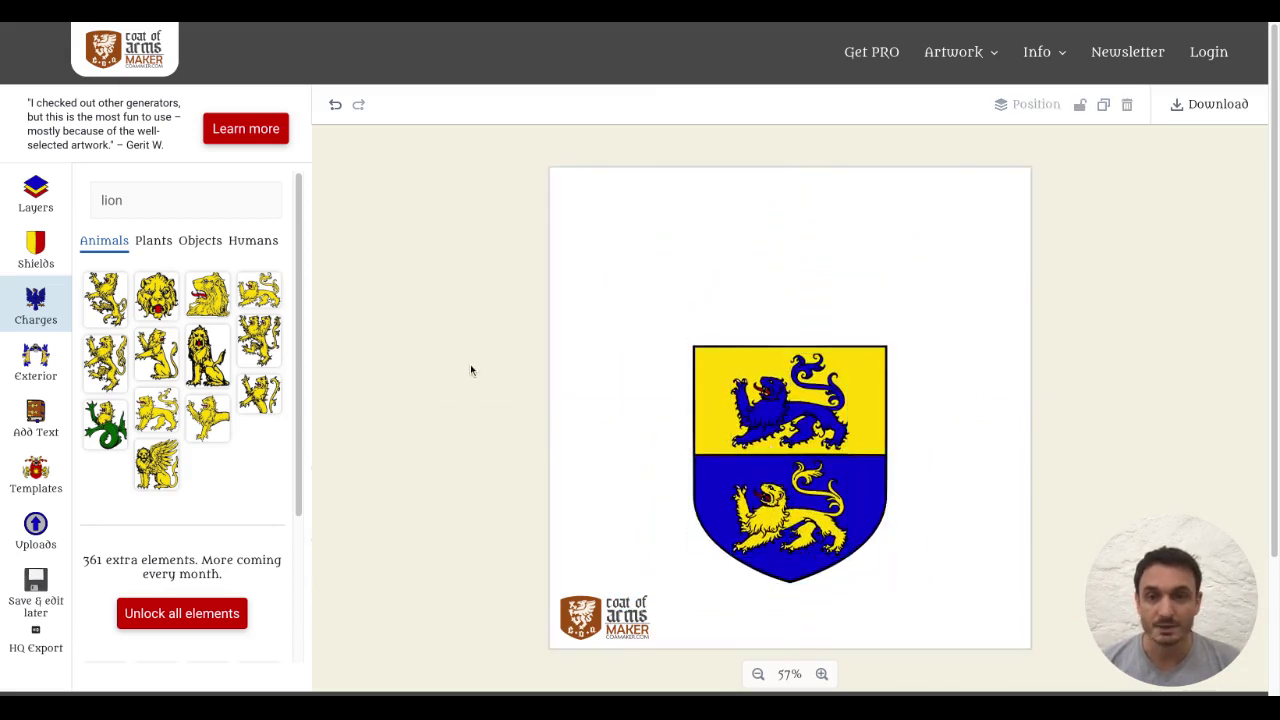
Add the exterior with green and white mantling and a grey helmet, and position it above the shield.
click(20, 362)
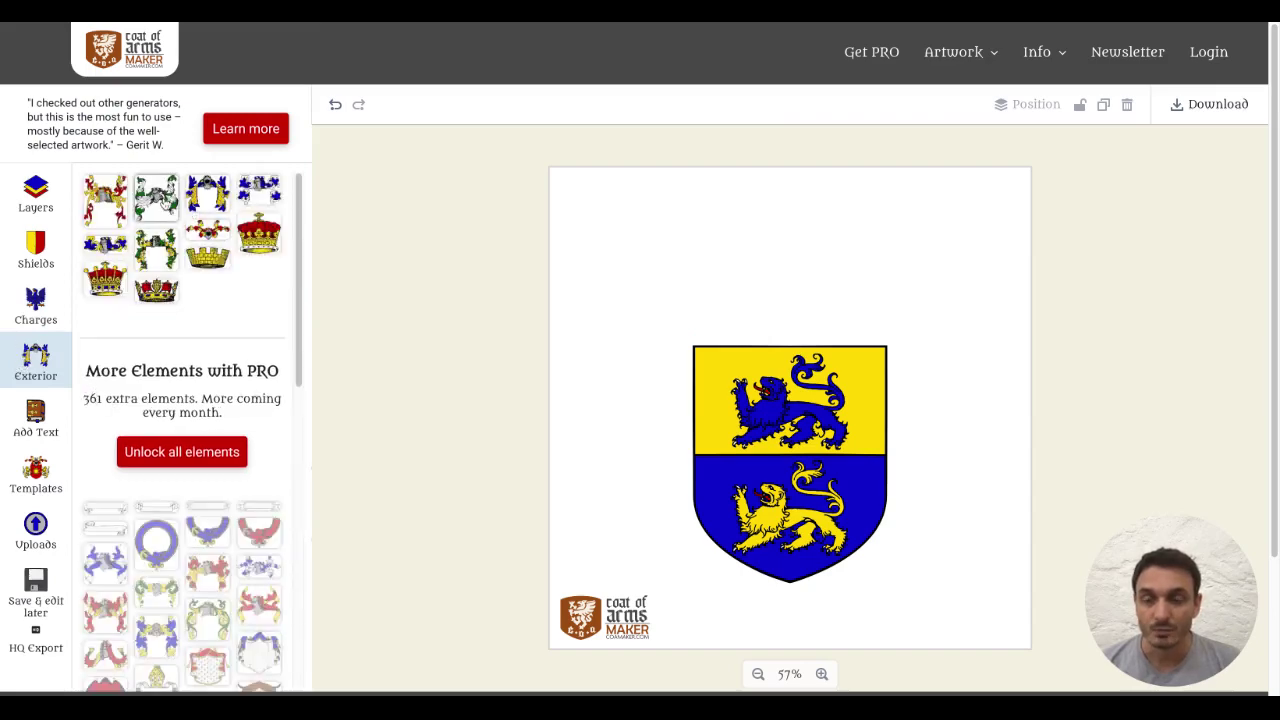
click(165, 214)
drag(846, 360, 850, 332)
drag(758, 270, 754, 266)
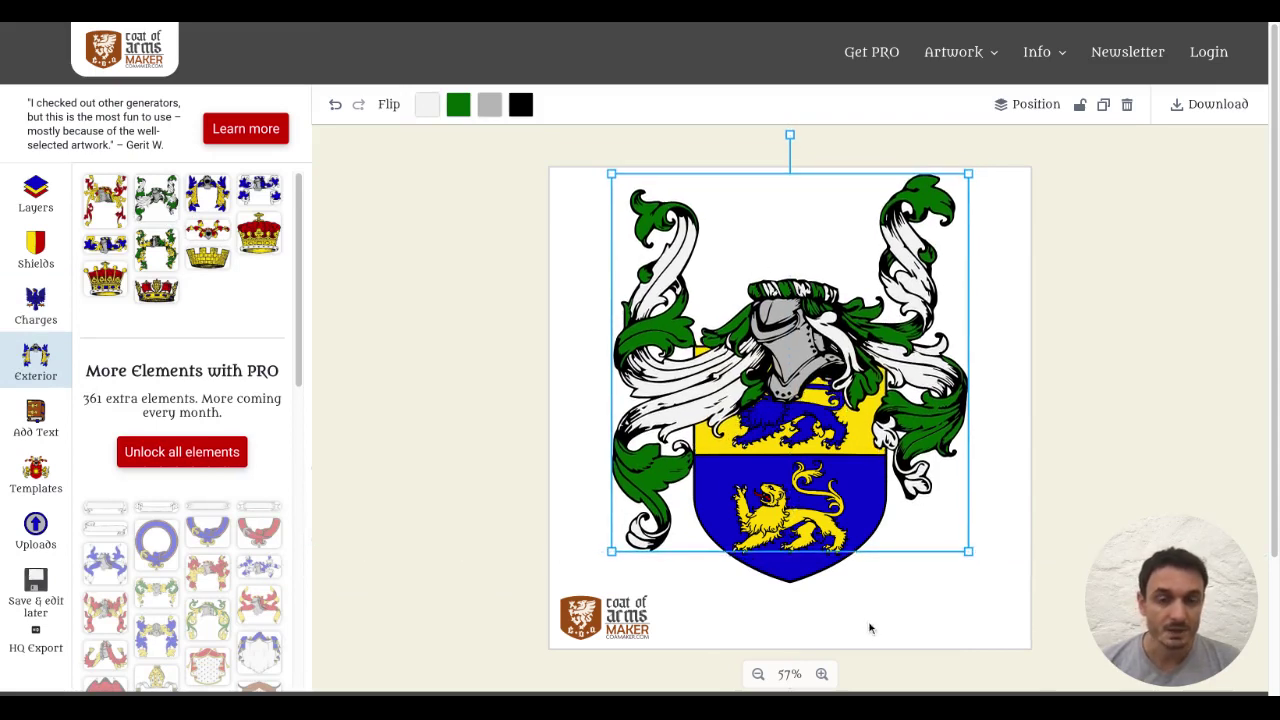
Tilt the shield and both lions together counter-clockwise and move them down so they hang beneath the helmet.
drag(932, 643, 678, 287)
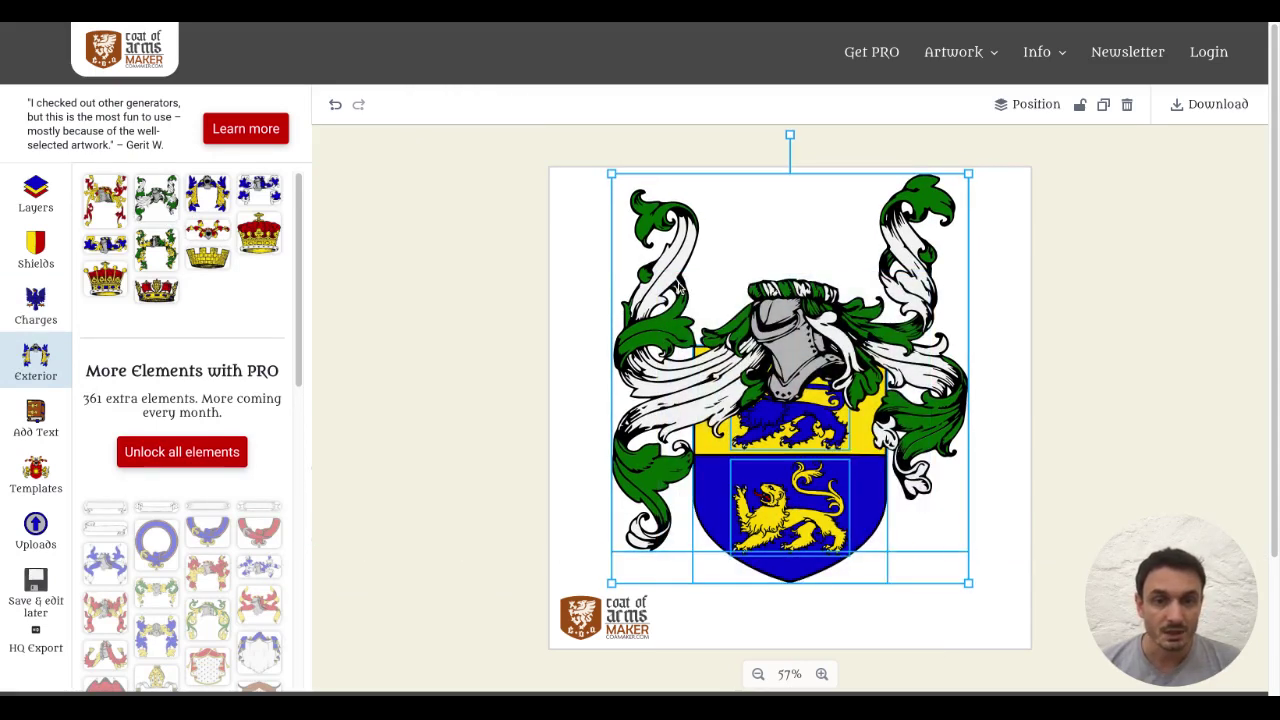
click(846, 633)
click(823, 389)
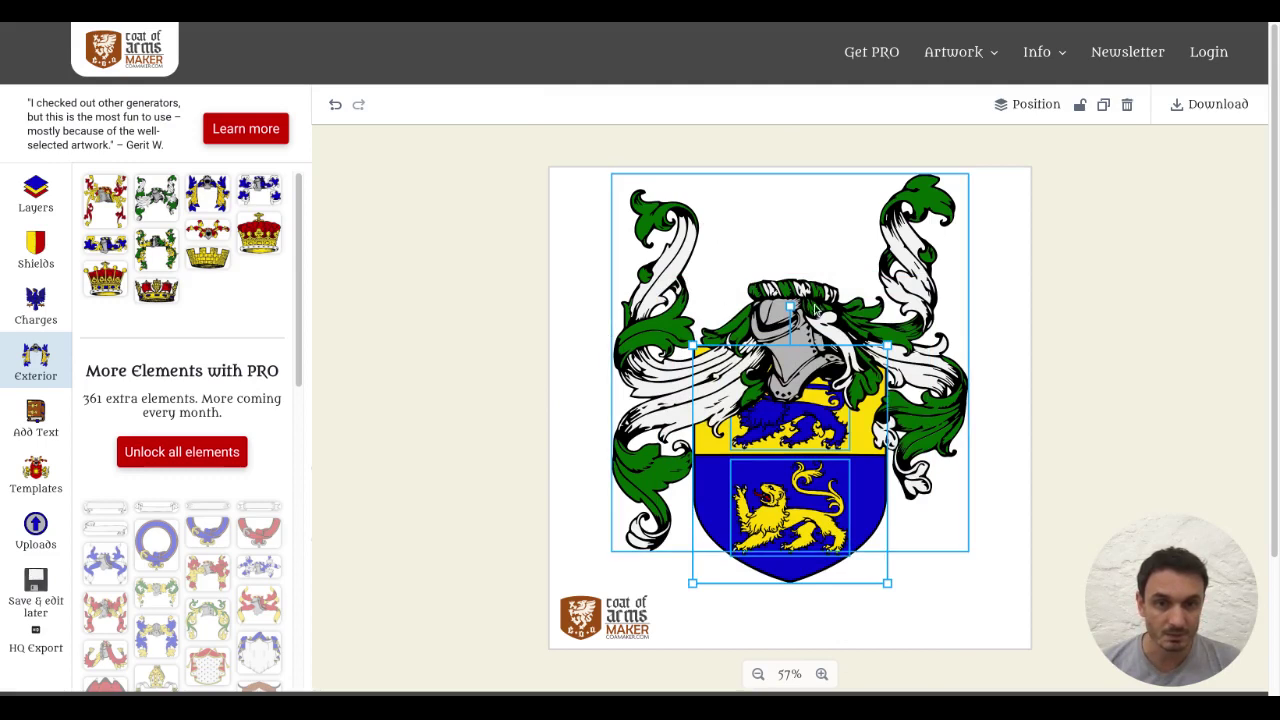
drag(790, 305, 756, 310)
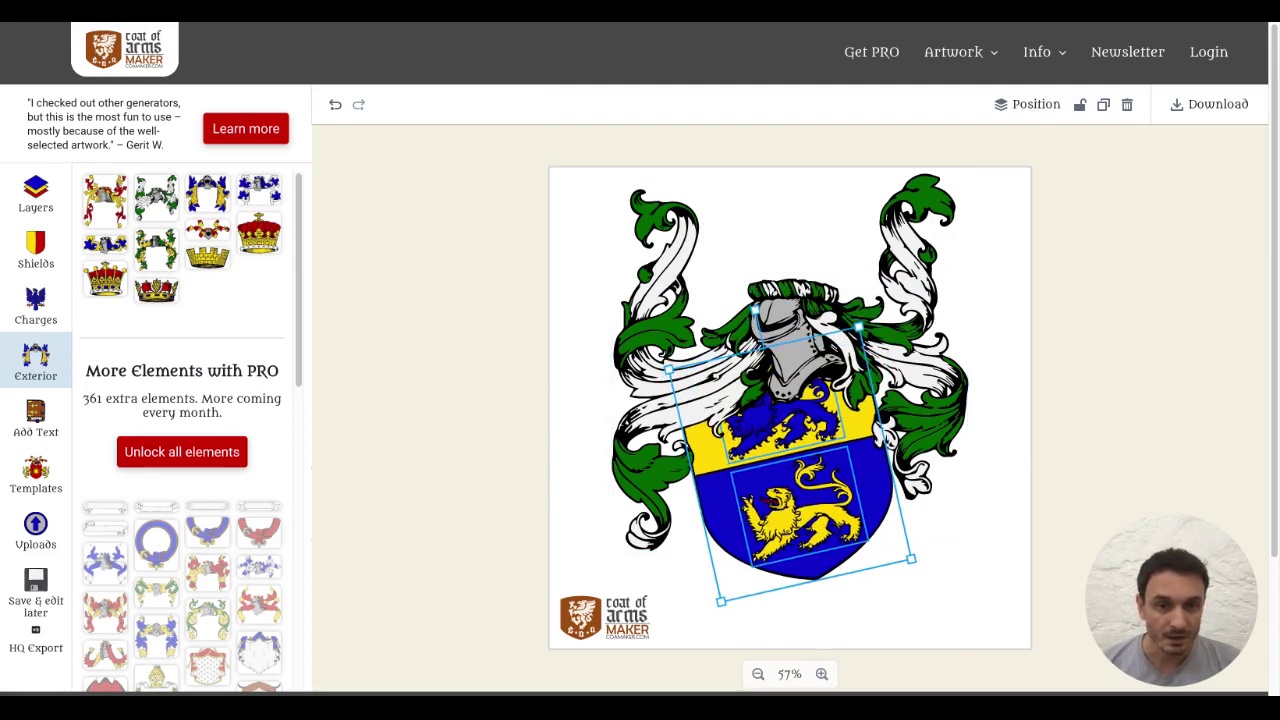
drag(797, 571, 820, 618)
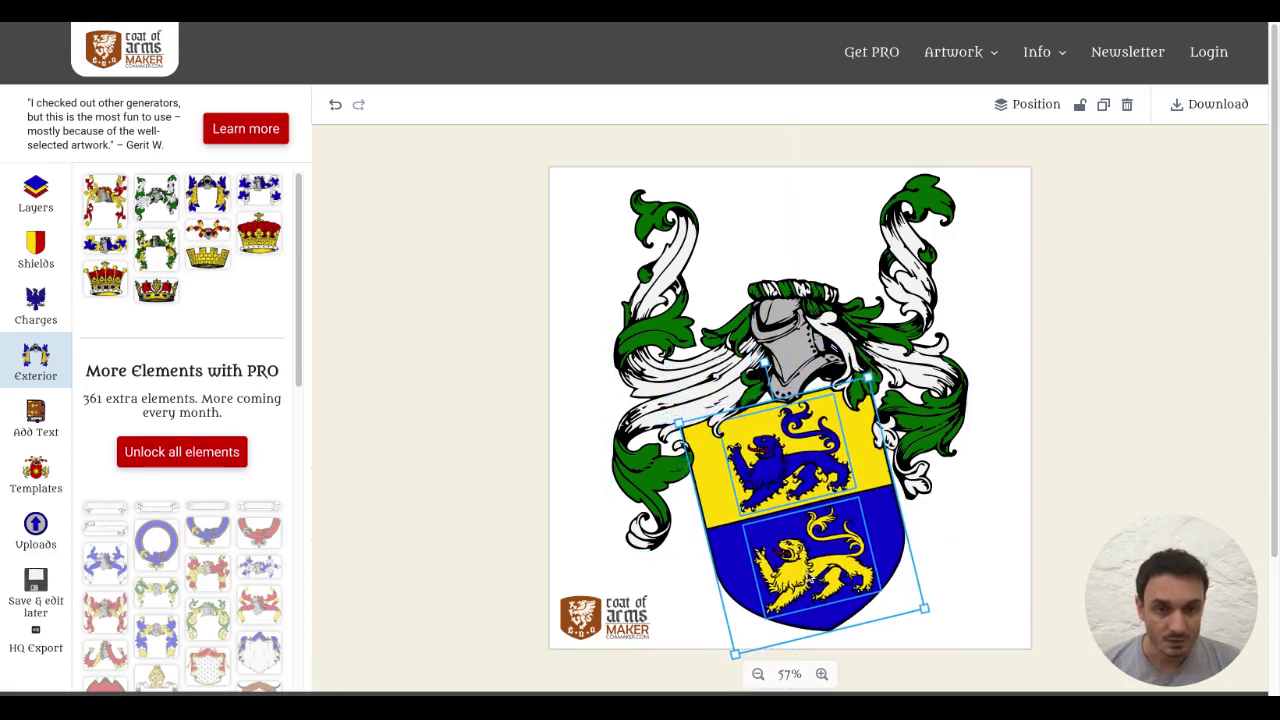
drag(762, 360, 757, 362)
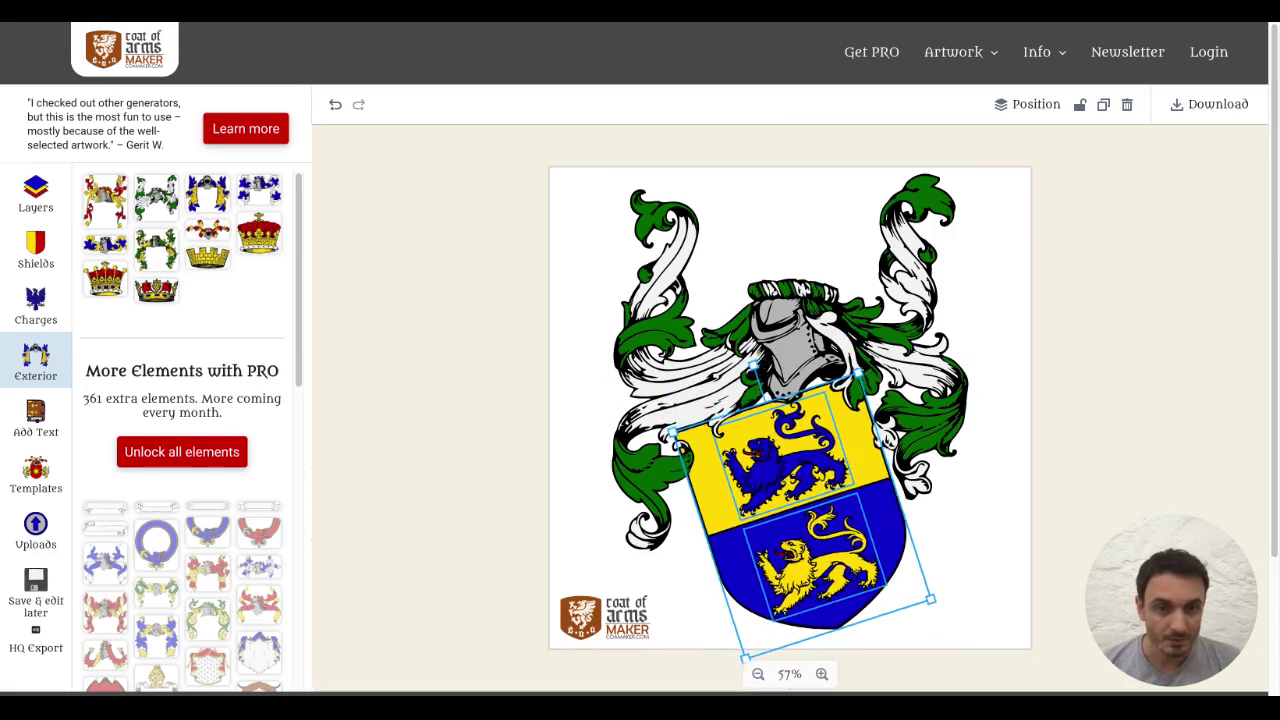
mouse_move(829, 603)
mouse_down()
mouse_move(839, 598)
mouse_move(829, 603)
mouse_up()
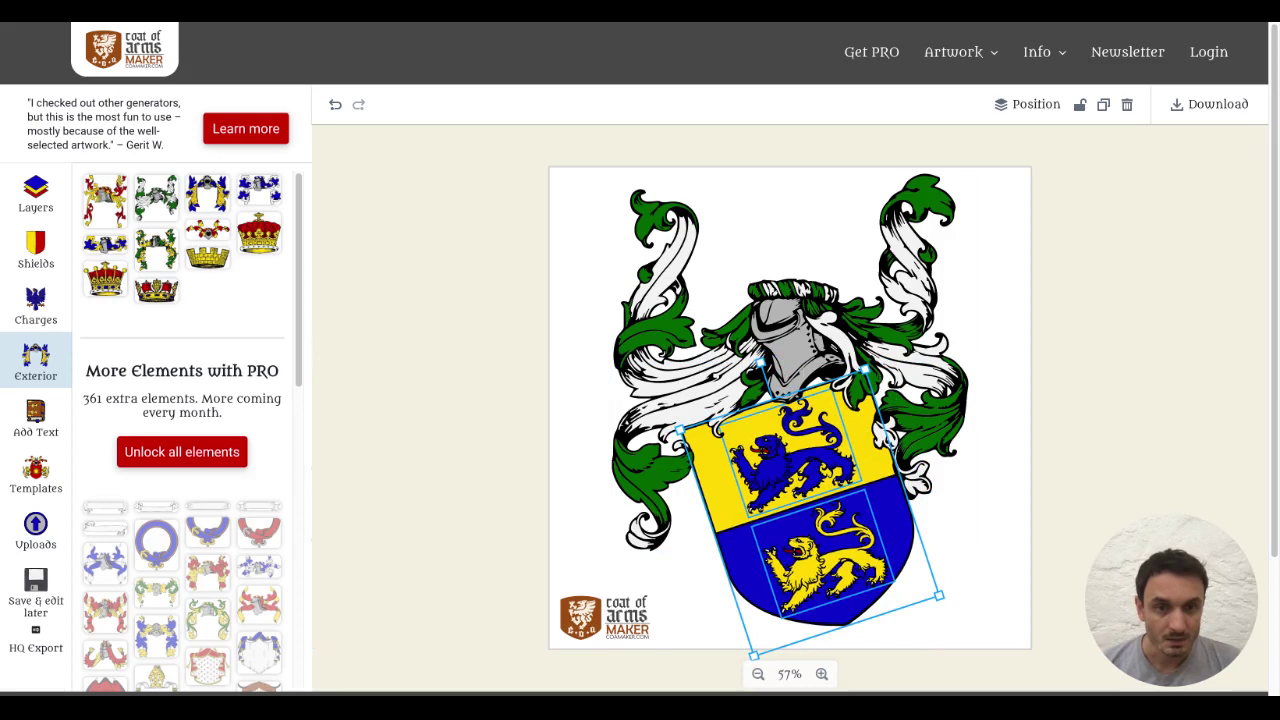
click(994, 549)
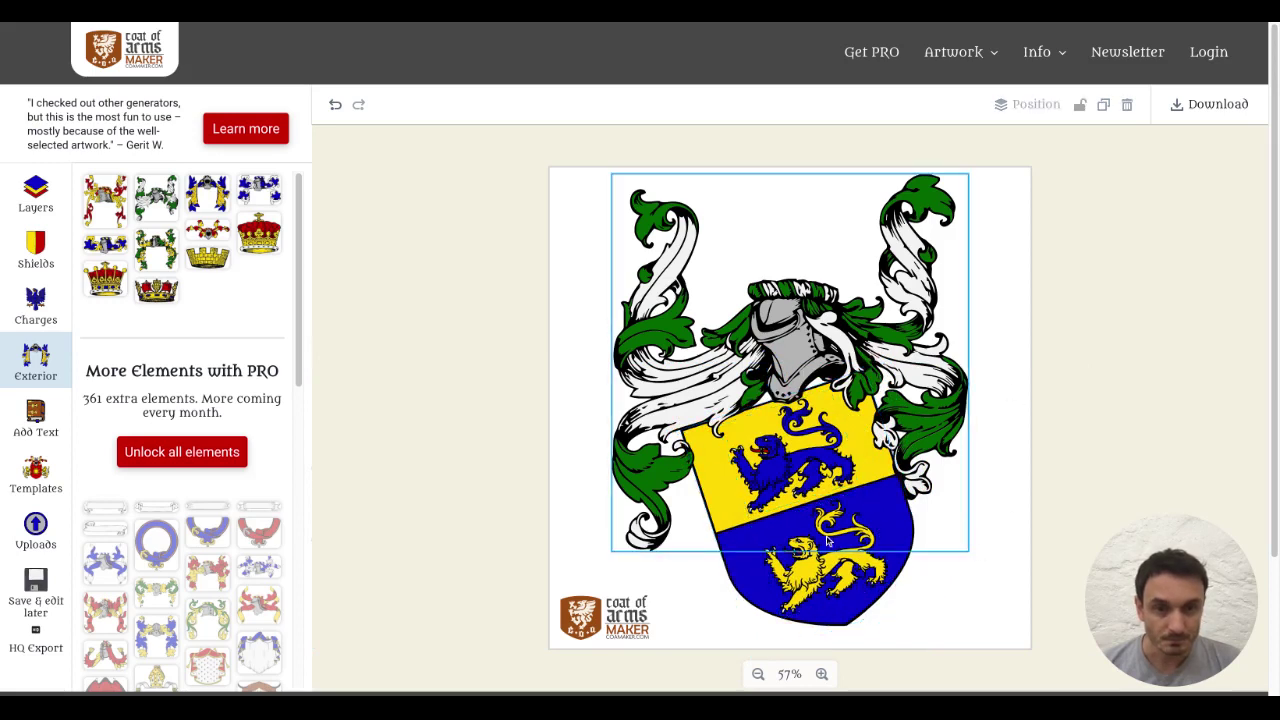
Try recolouring the grey helmet of the mantling solid blue.
click(697, 470)
click(472, 107)
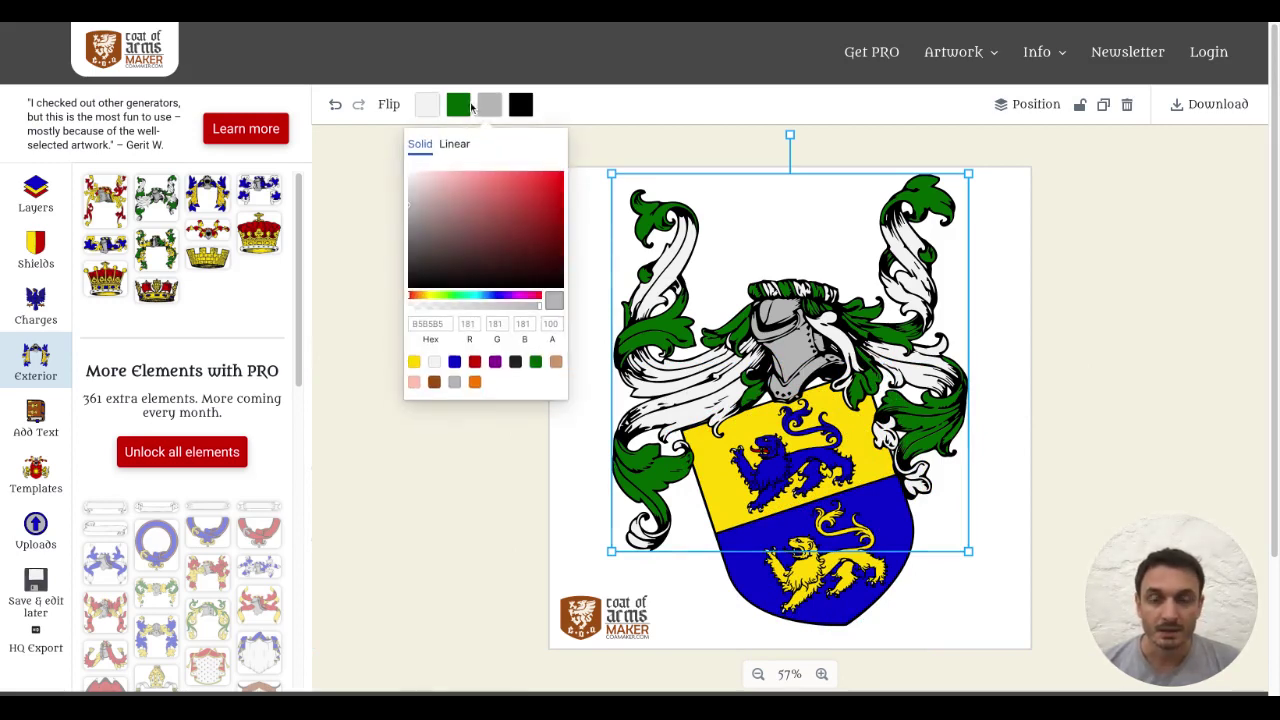
click(455, 363)
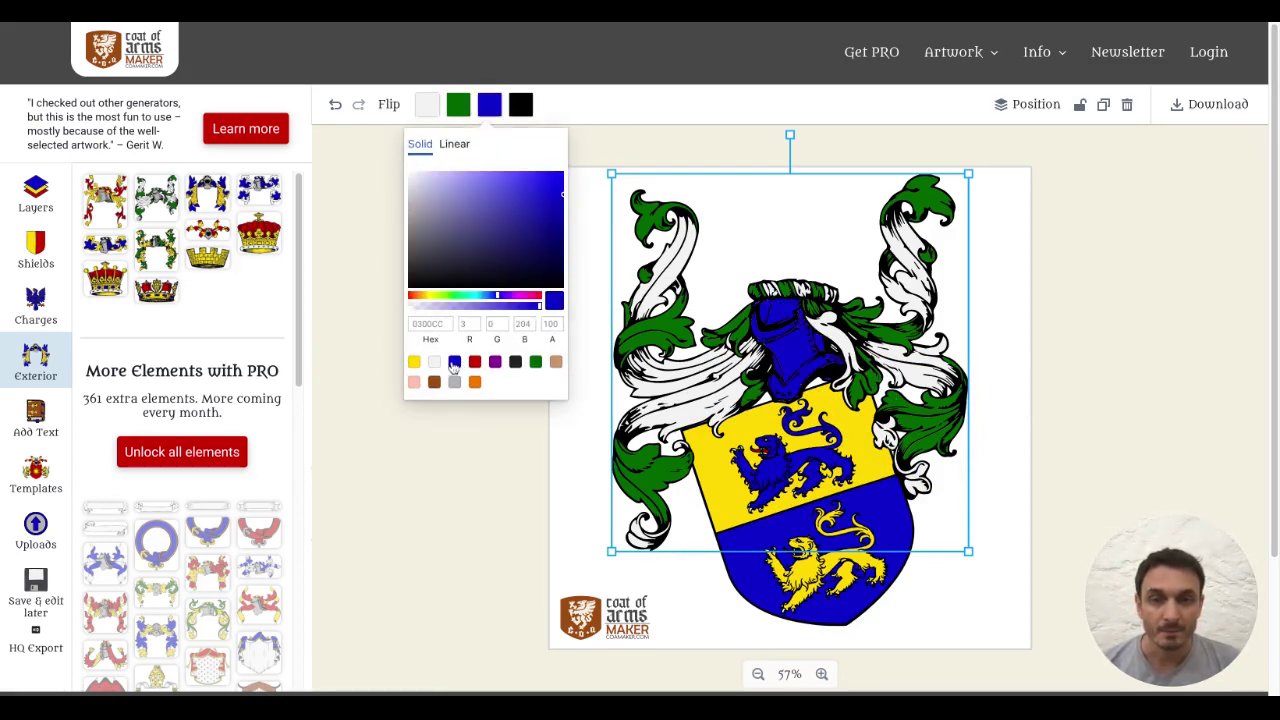
click(384, 116)
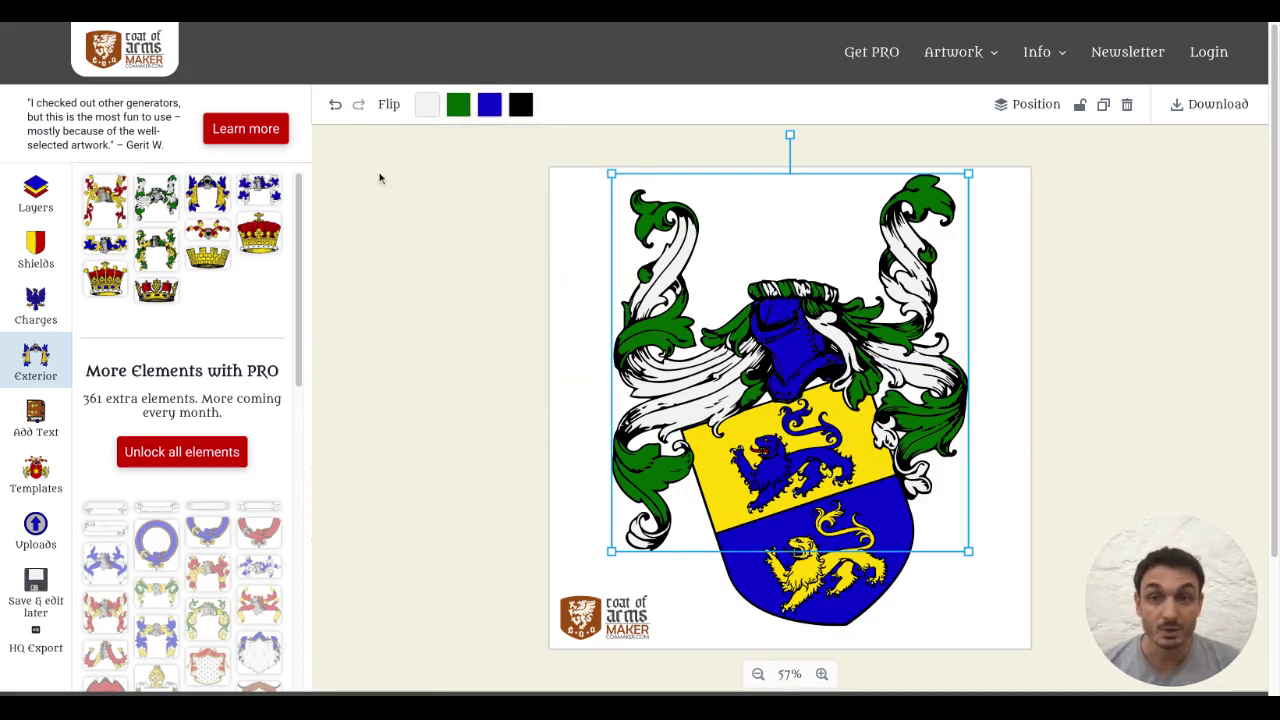
Undo the helmet's colour change, redo it, and undo it once more.
click(337, 110)
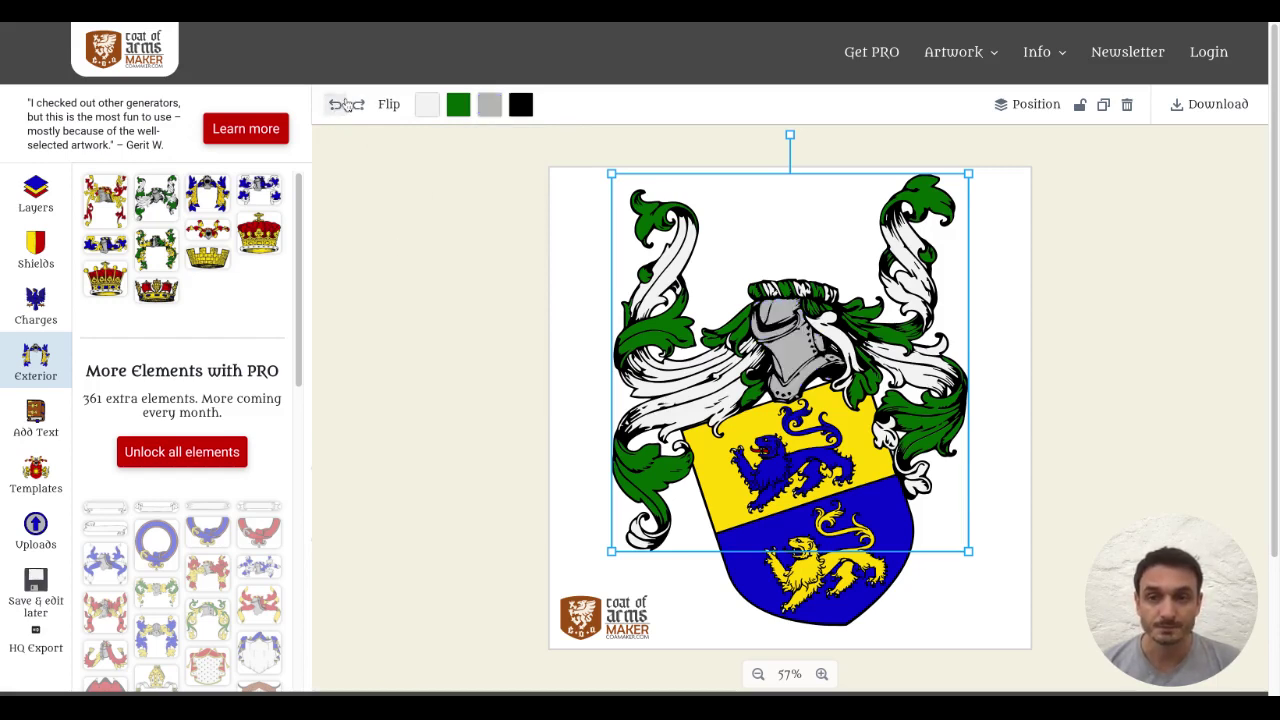
click(358, 108)
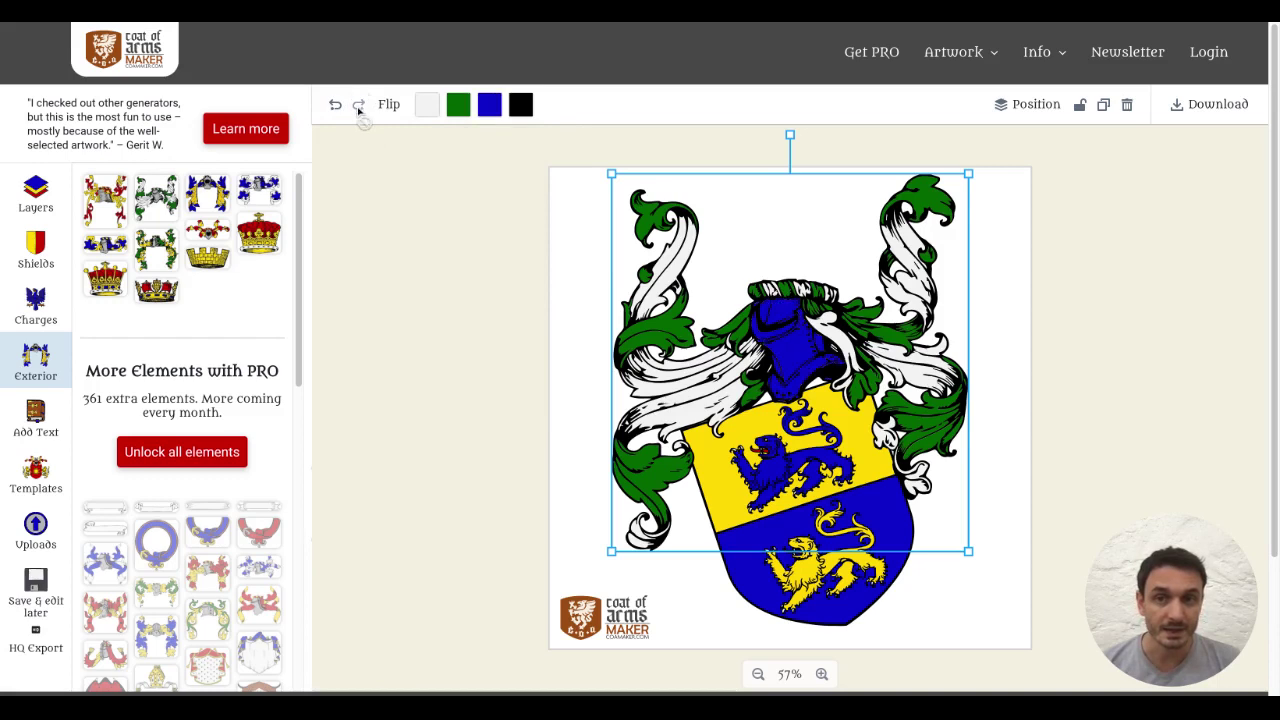
click(337, 110)
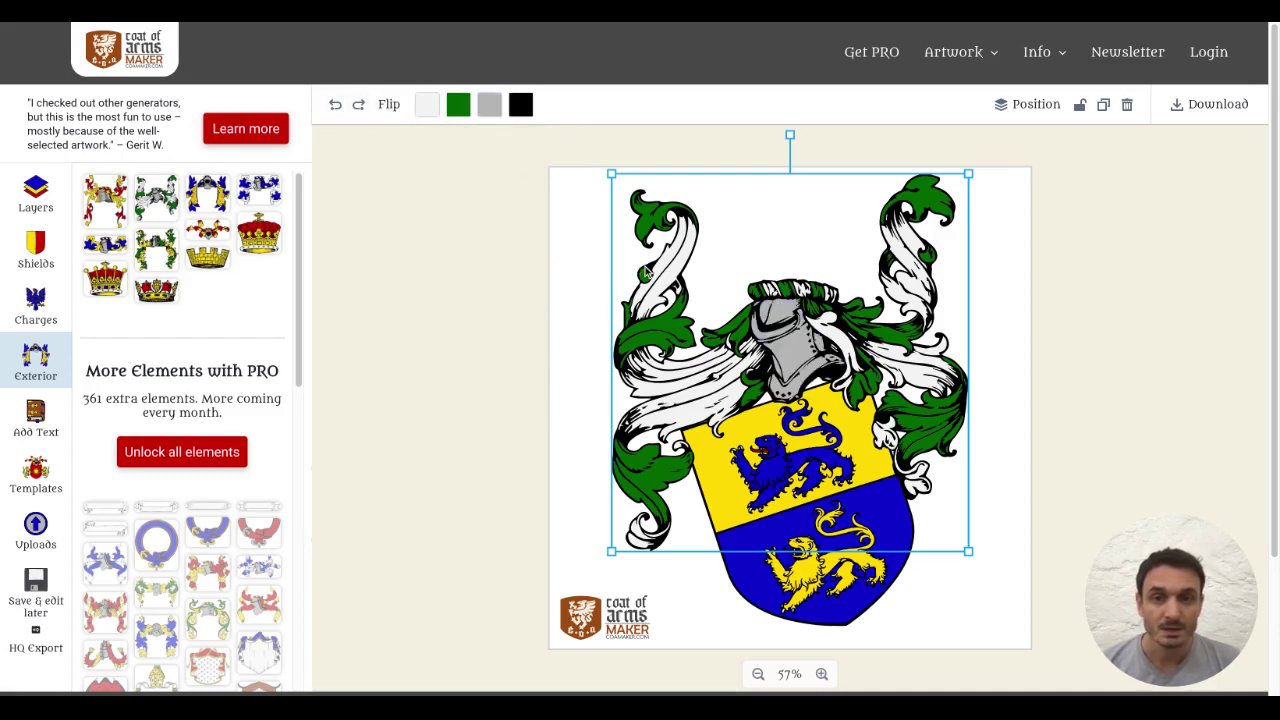
Recolour the mantling's green parts blue and its white parts yellow to match the shield.
click(460, 105)
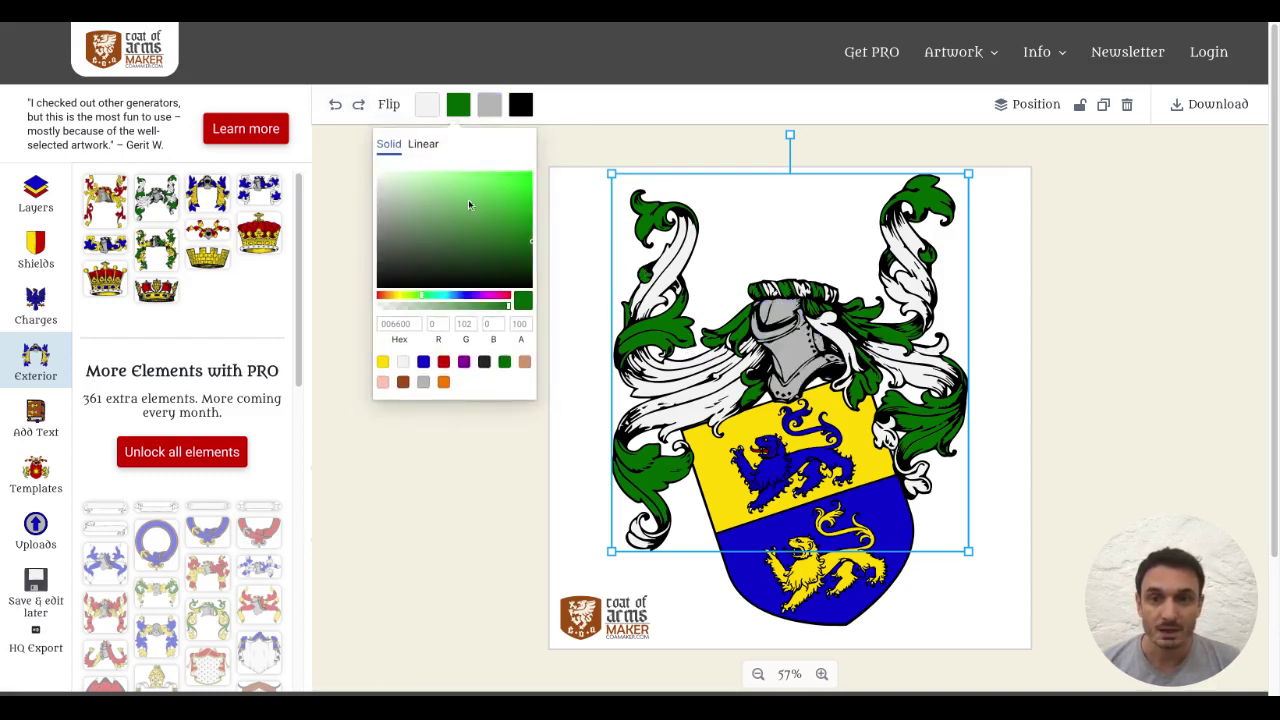
click(423, 362)
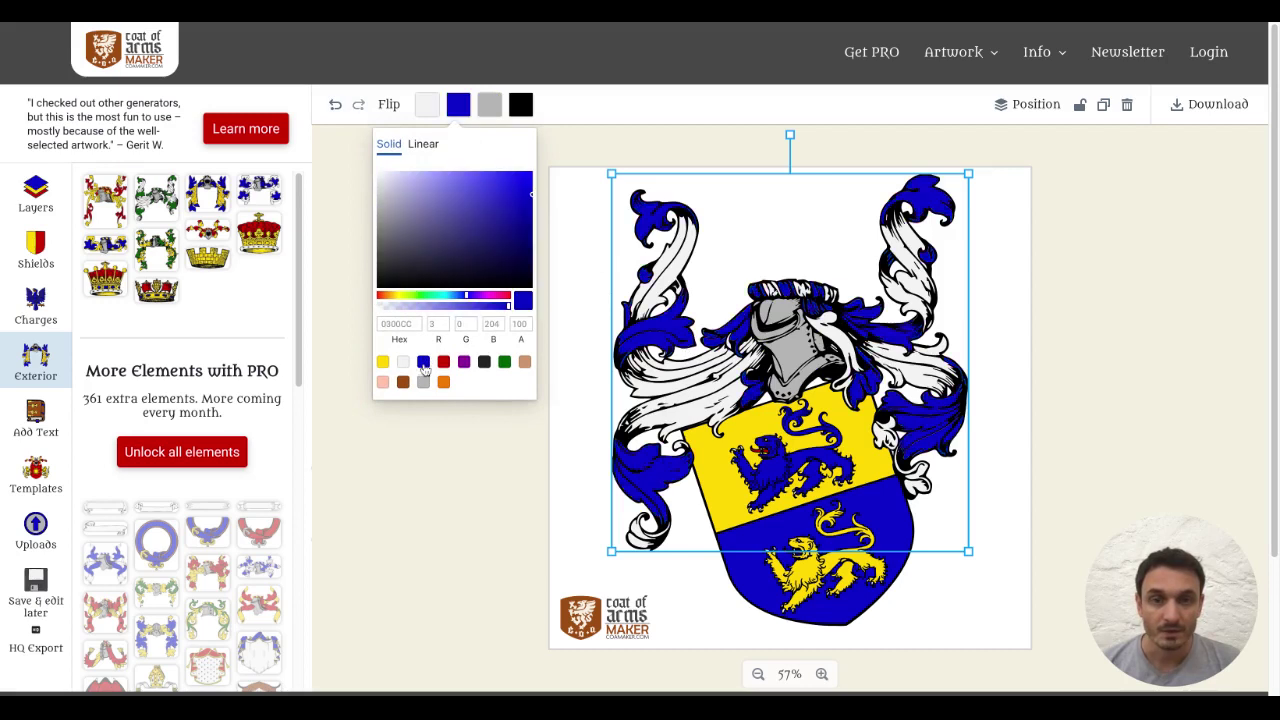
click(430, 106)
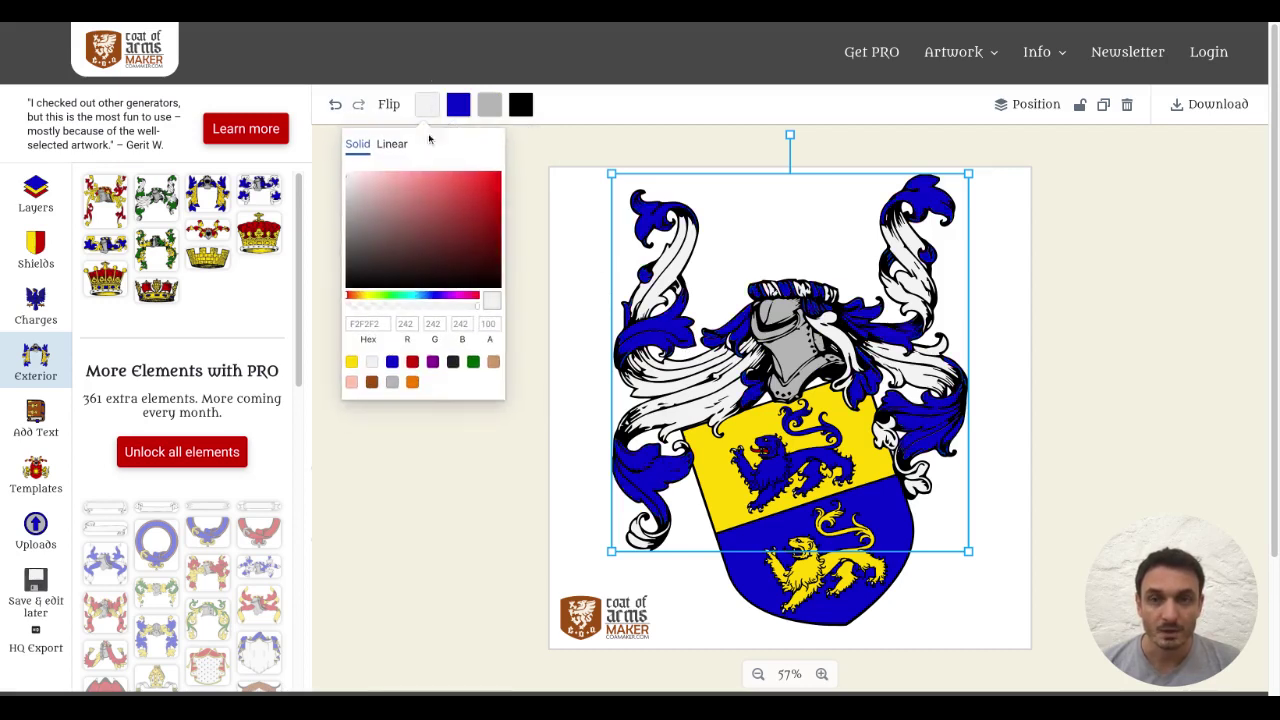
click(351, 361)
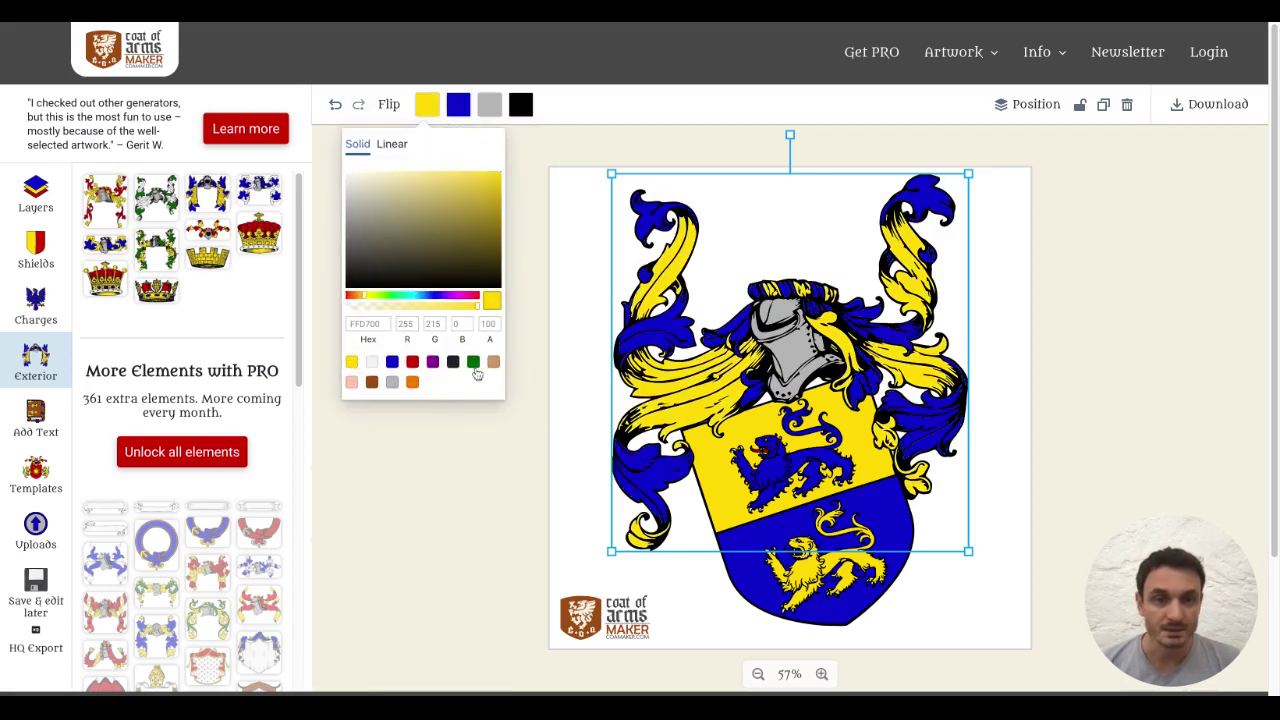
click(447, 561)
click(447, 561)
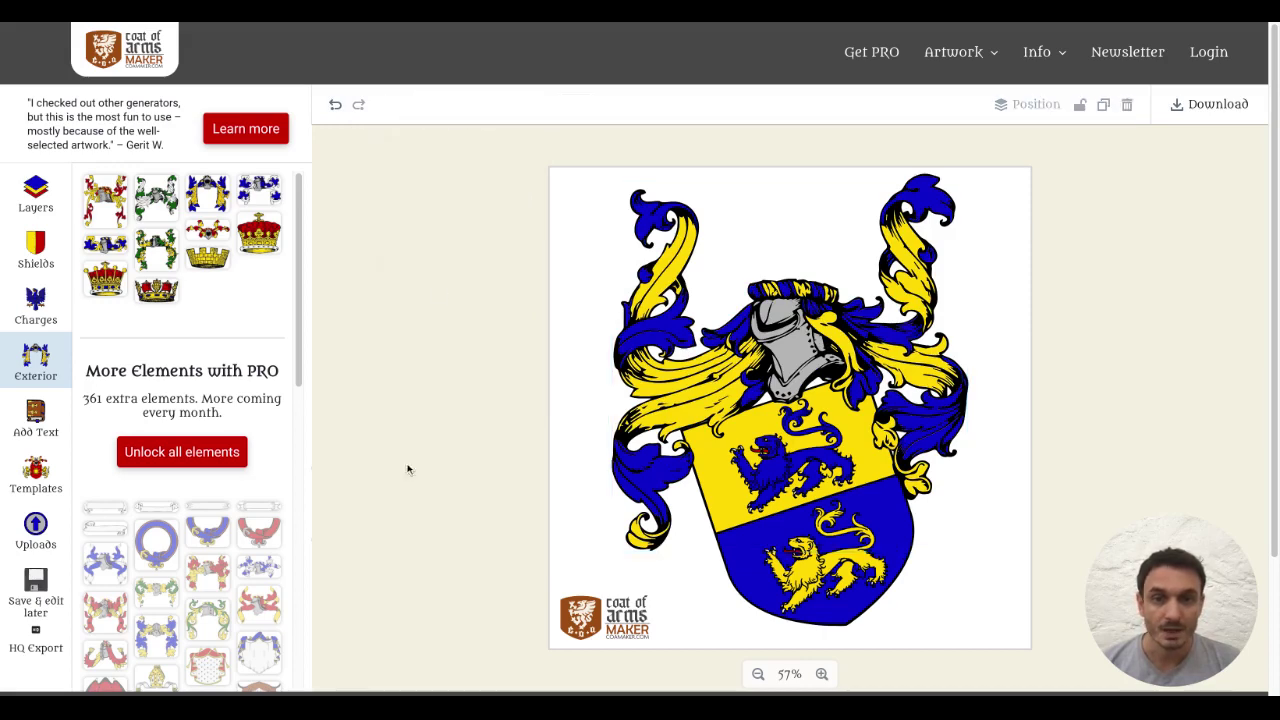
Search the charges for "lion" and add the yellow lion's head in profile to the design.
click(36, 305)
click(166, 195)
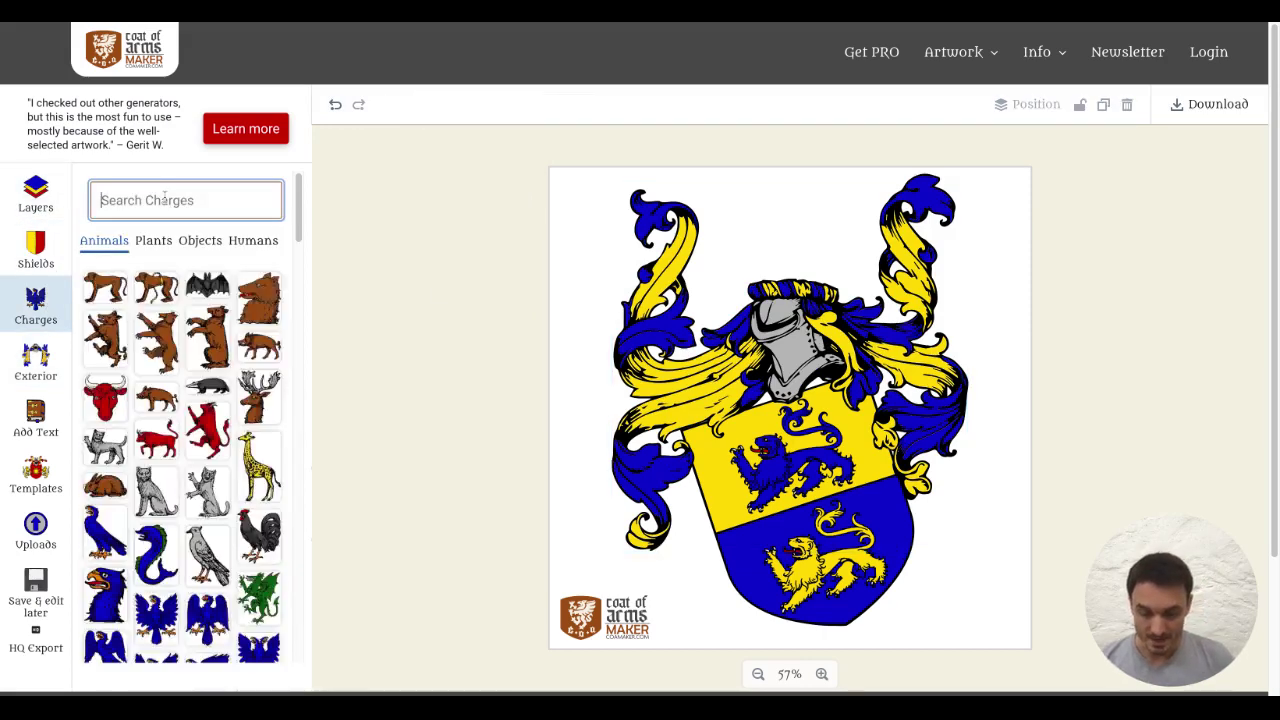
text(lion)
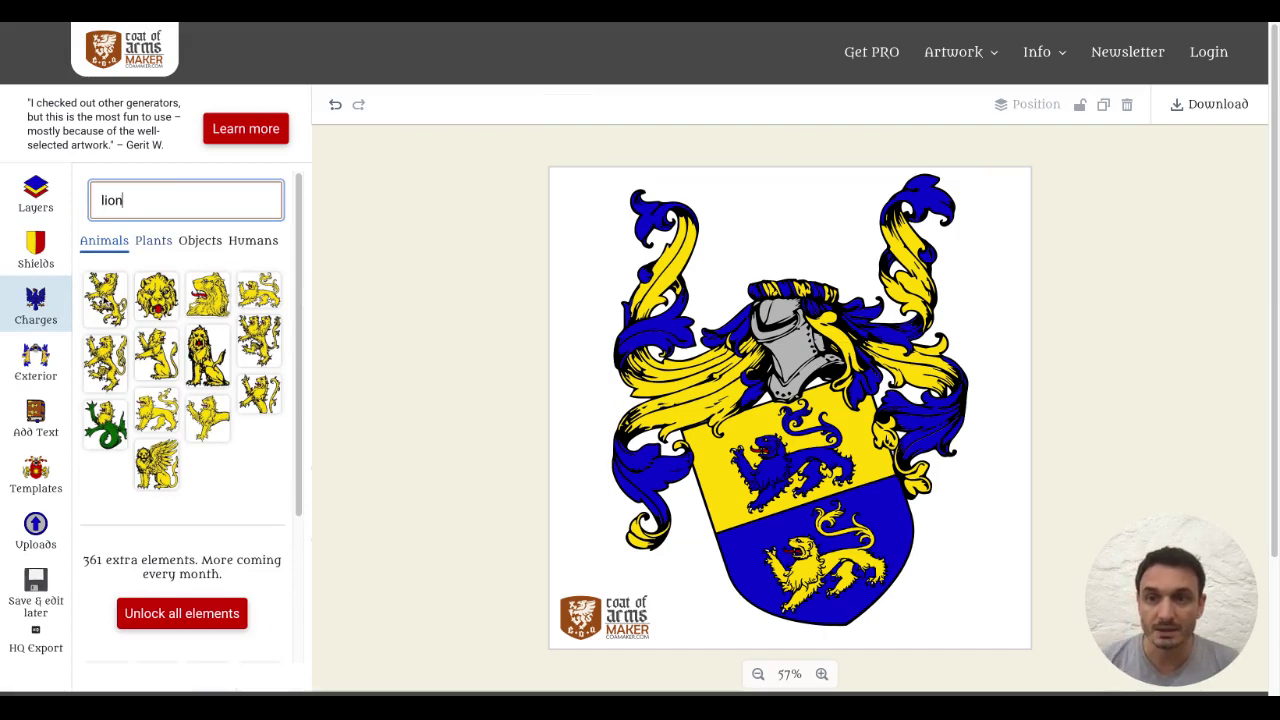
click(207, 294)
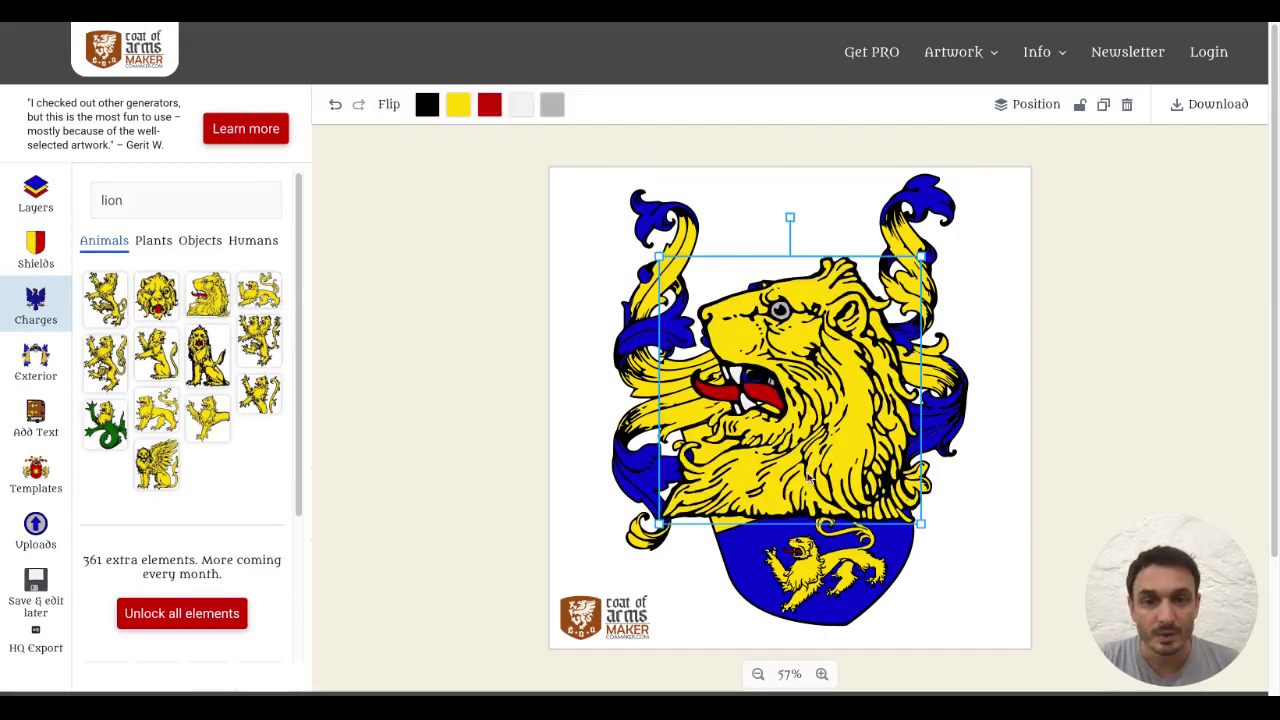
Shrink the lion's head to about the helmet's width and place it on the wreath above the helmet.
drag(659, 523, 820, 358)
drag(870, 307, 794, 256)
drag(744, 305, 757, 294)
drag(840, 256, 834, 258)
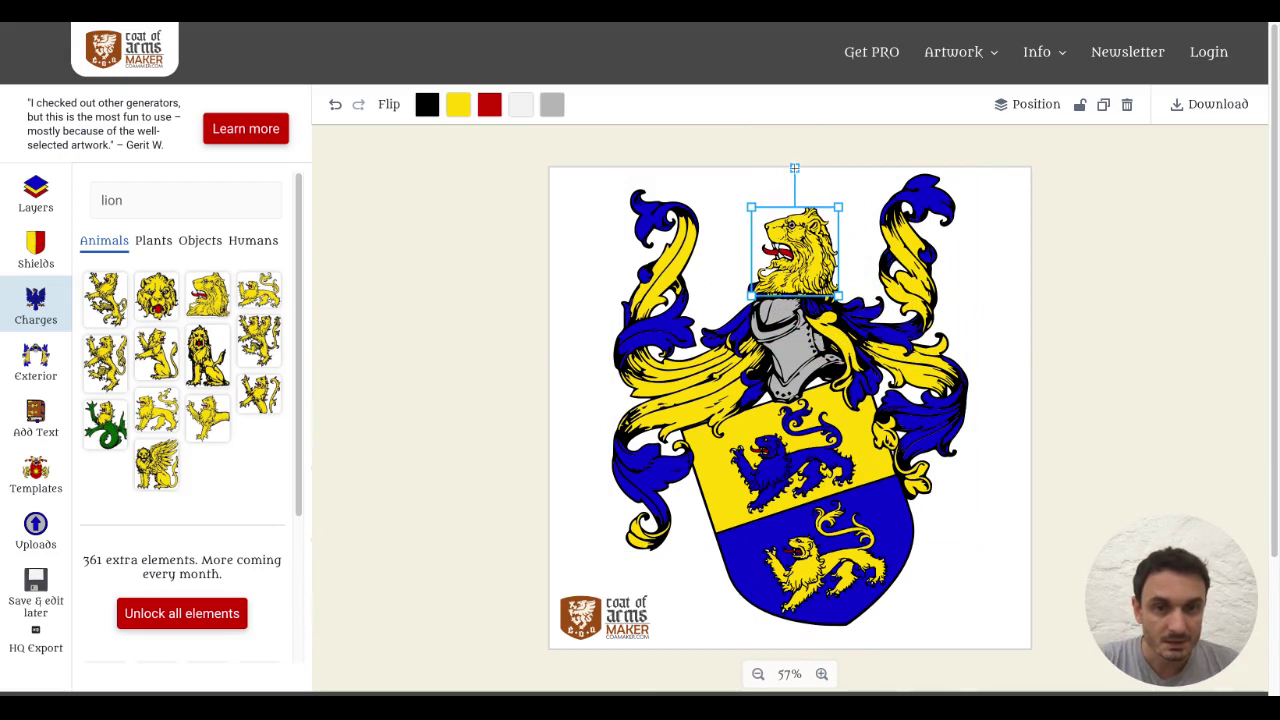
Tilt the lion's head slightly clockwise and nudge it a little to the right over the helmet's wreath.
mouse_move(794, 168)
mouse_down()
mouse_move(772, 167)
mouse_move(804, 168)
mouse_up()
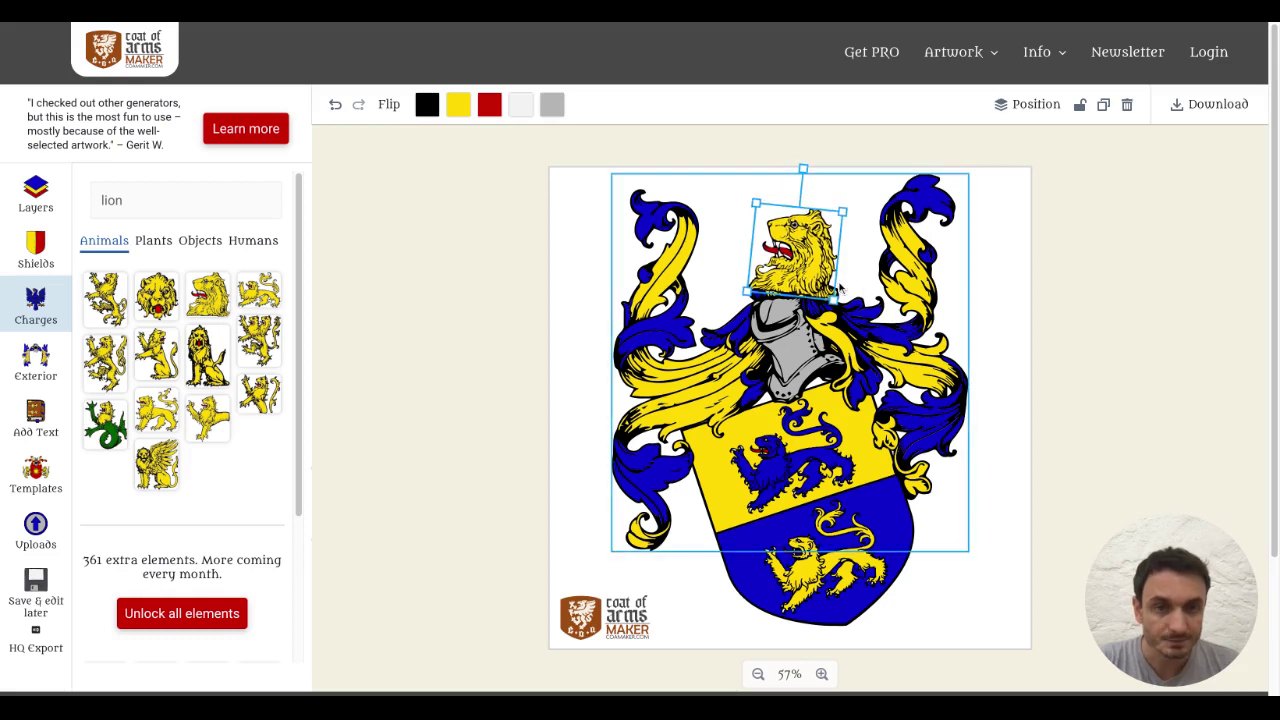
key(Right)
key(Right)
key(Right)
key(Right)
key(Right)
key(Right)
key(Right)
key(Right)
key(Left)
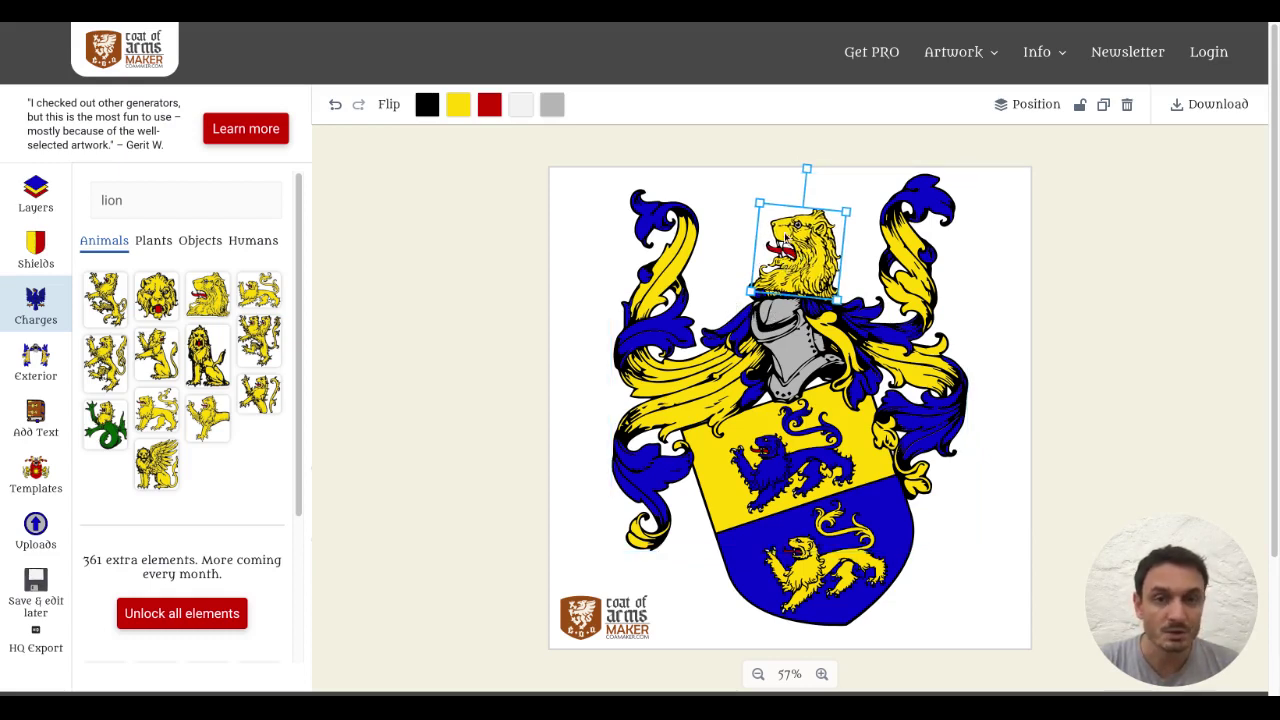
Recolour the grey part of the lion's head white.
click(552, 104)
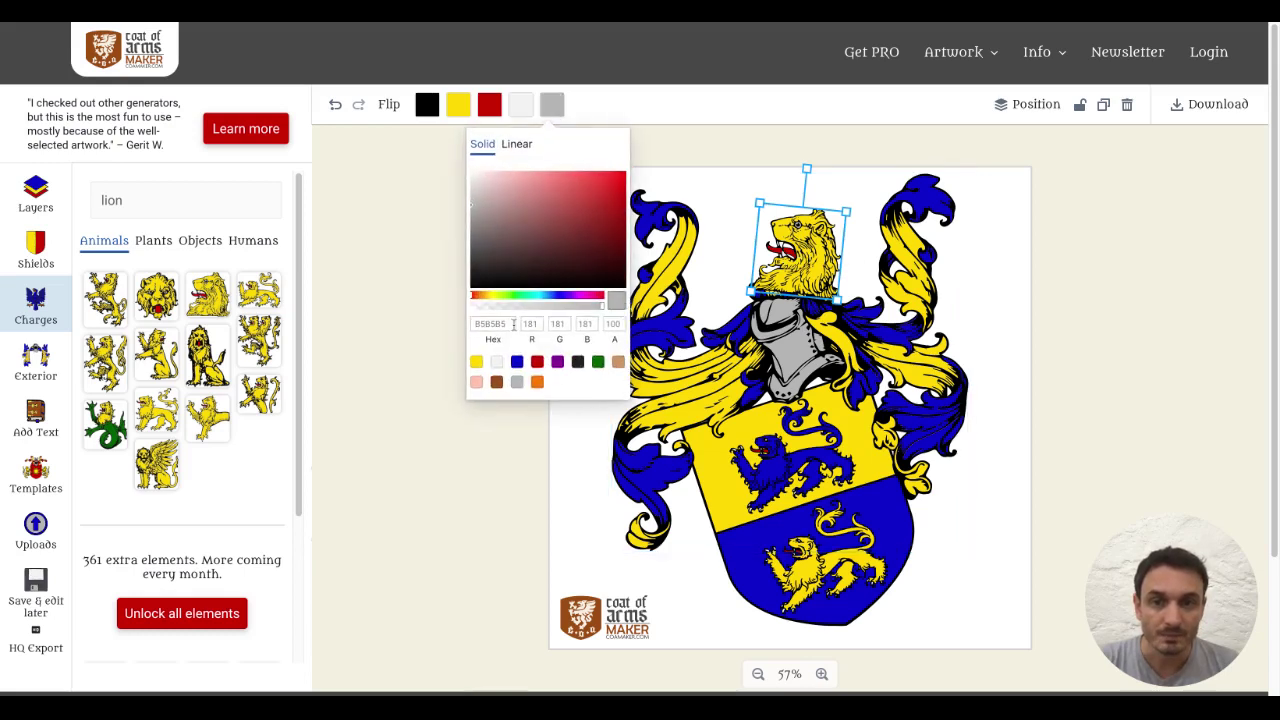
click(497, 361)
click(804, 256)
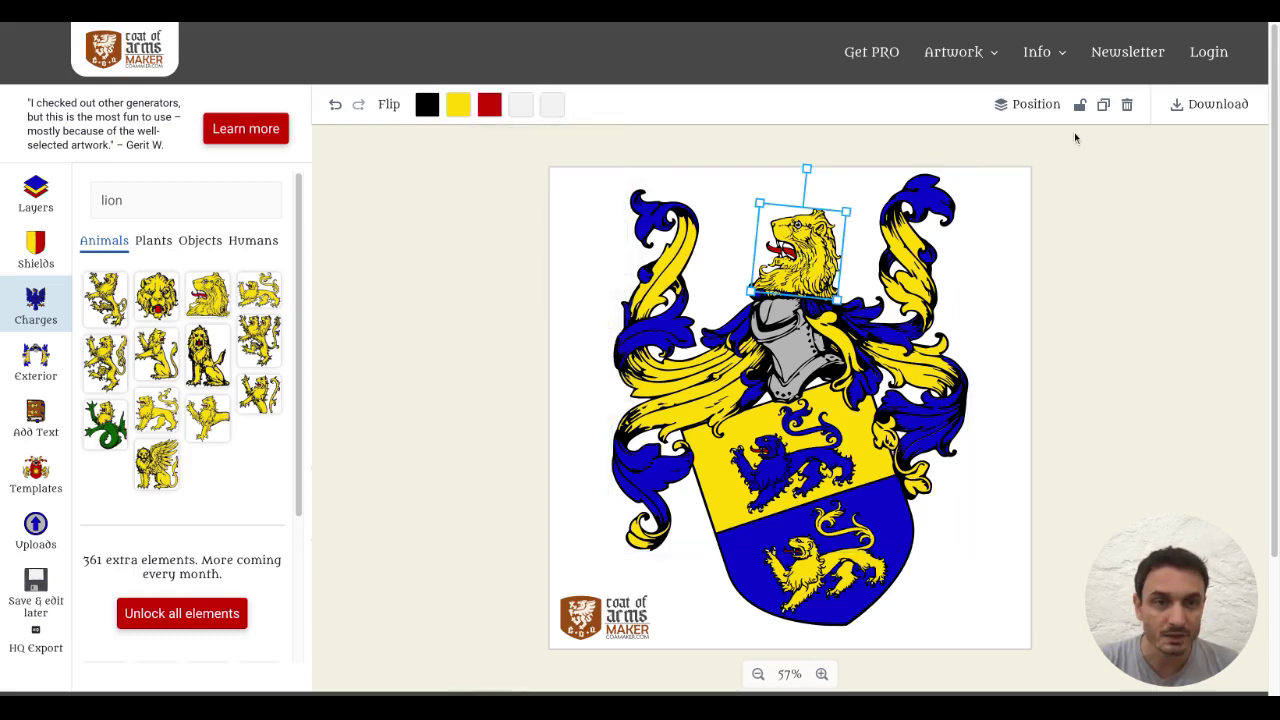
Lower the lion's head in the layer order so its neck sits behind the helmet's wreath.
click(1033, 112)
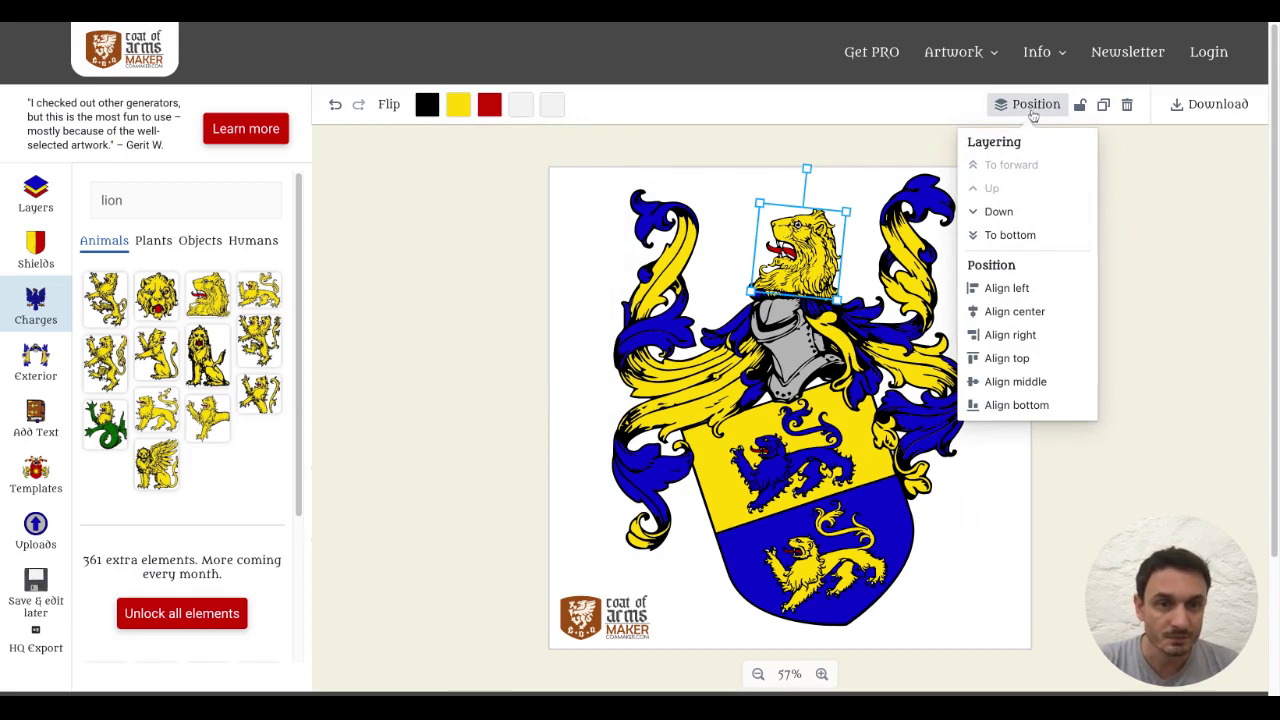
click(1000, 212)
click(1000, 212)
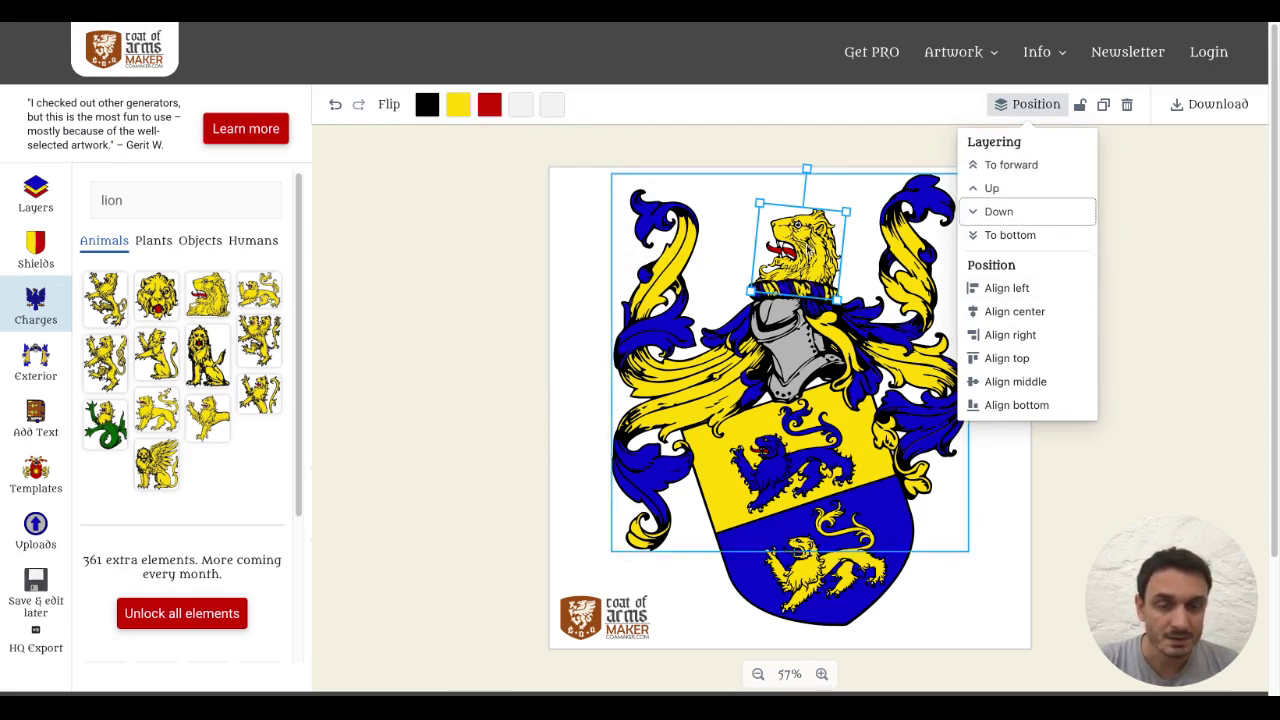
click(494, 260)
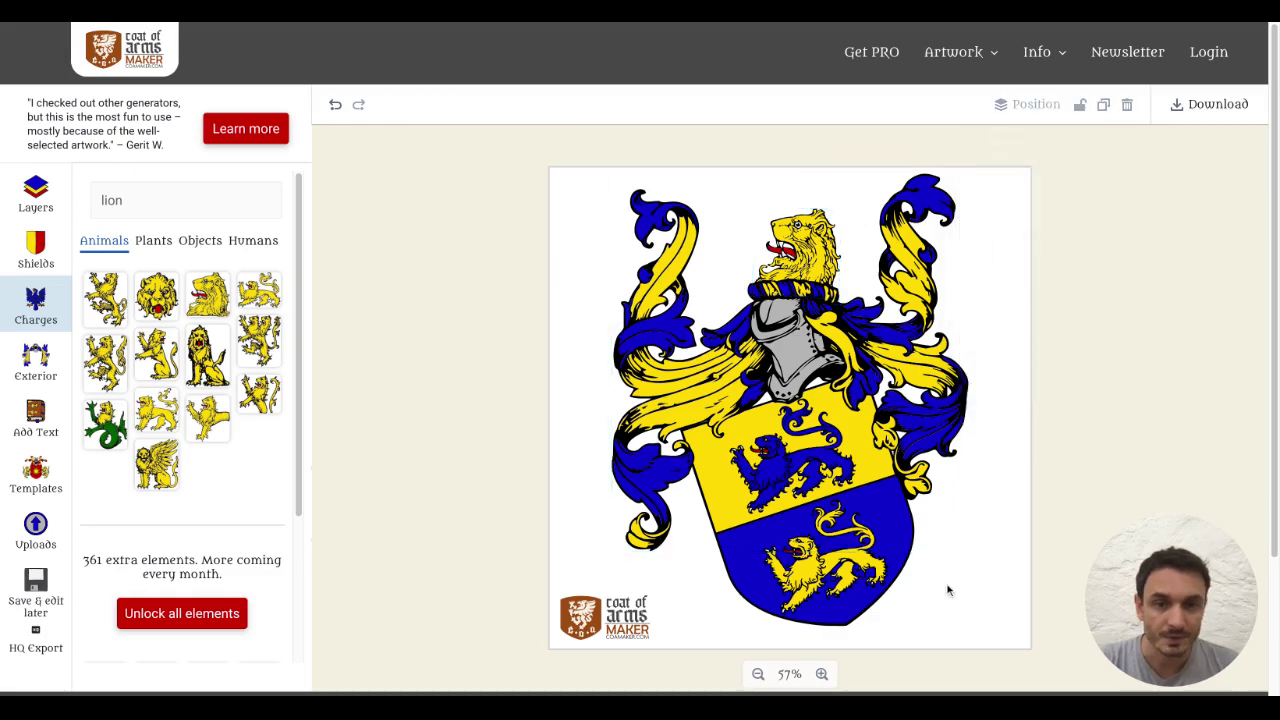
Select all elements of the coat of arms and align them to the horizontal centre of the canvas.
drag(1010, 668, 515, 132)
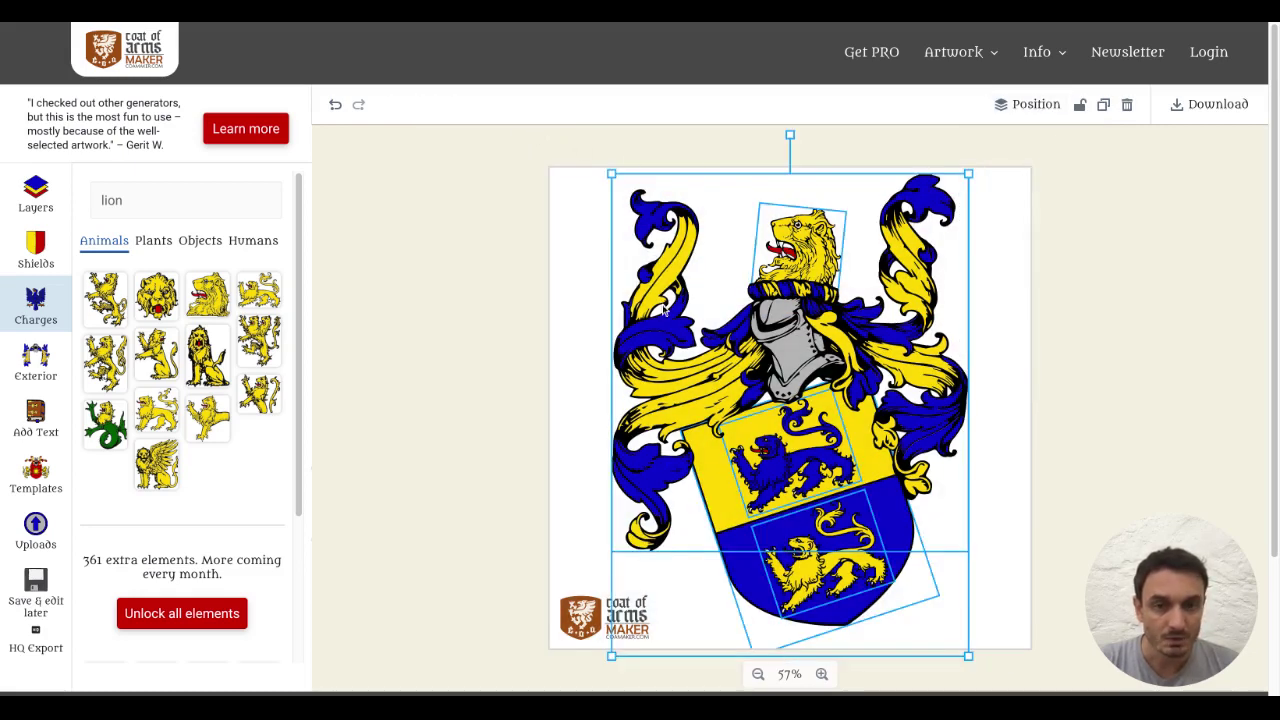
click(1028, 105)
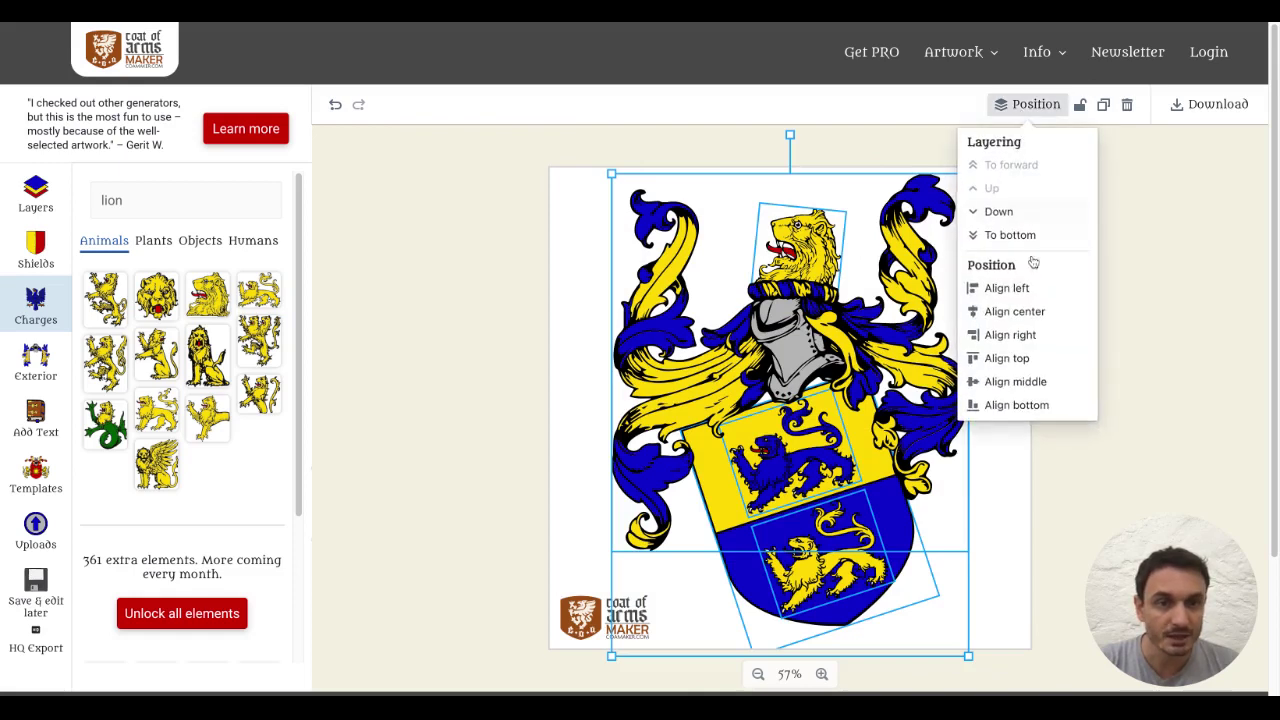
click(1030, 312)
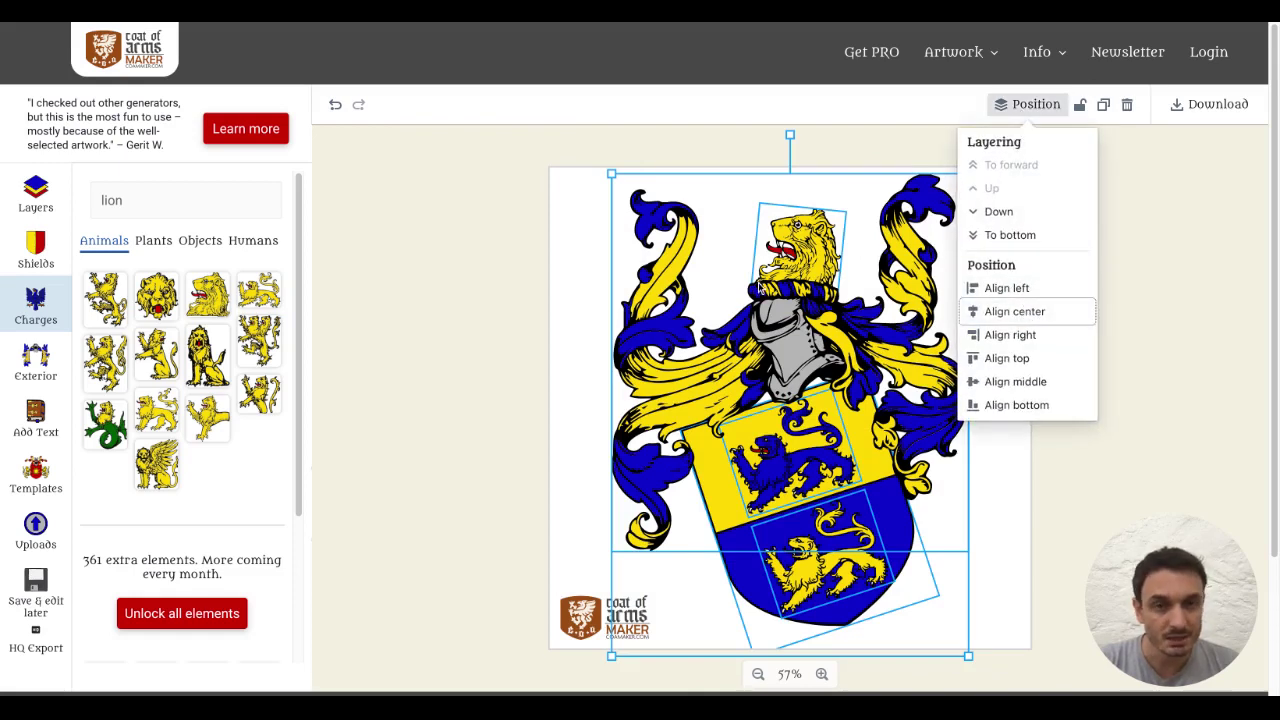
click(1222, 361)
Select the whole coat of arms and nudge it down slightly to leave more space above the mantling.
drag(563, 159, 1028, 566)
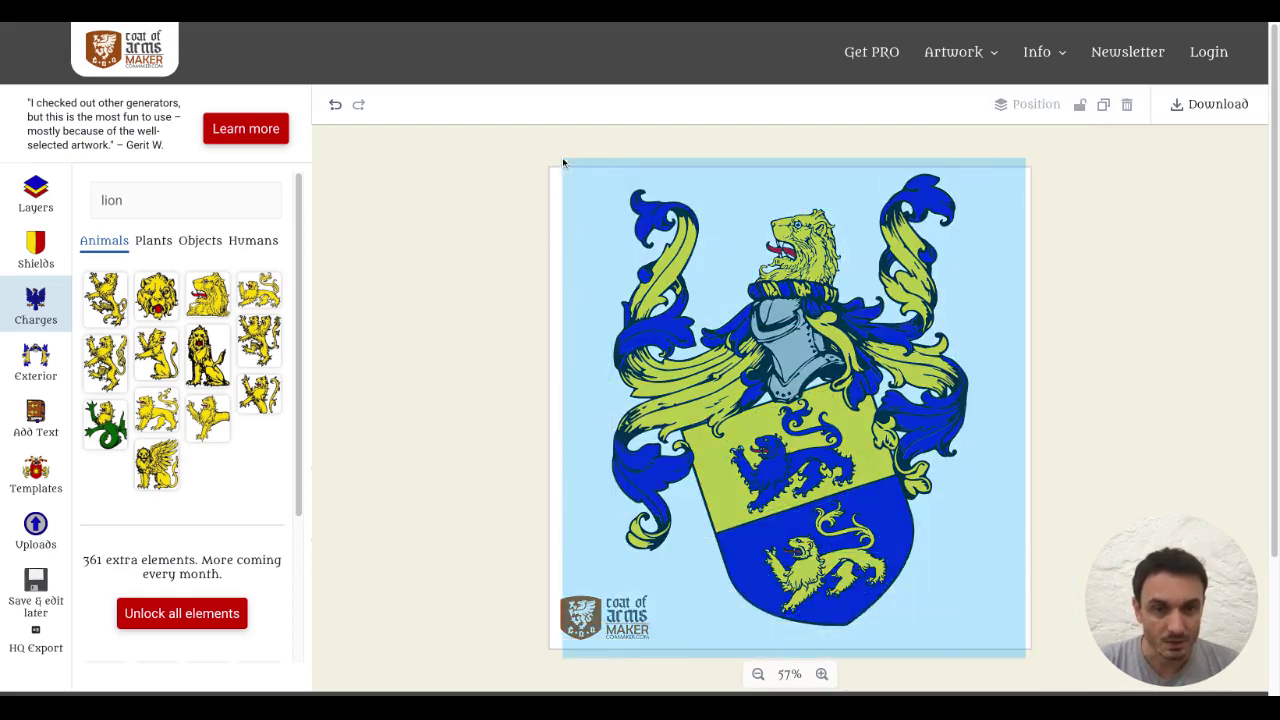
click(837, 466)
key(Down)
key(Down)
key(Down)
key(Down)
key(Down)
key(Down)
key(Down)
key(Down)
key(Down)
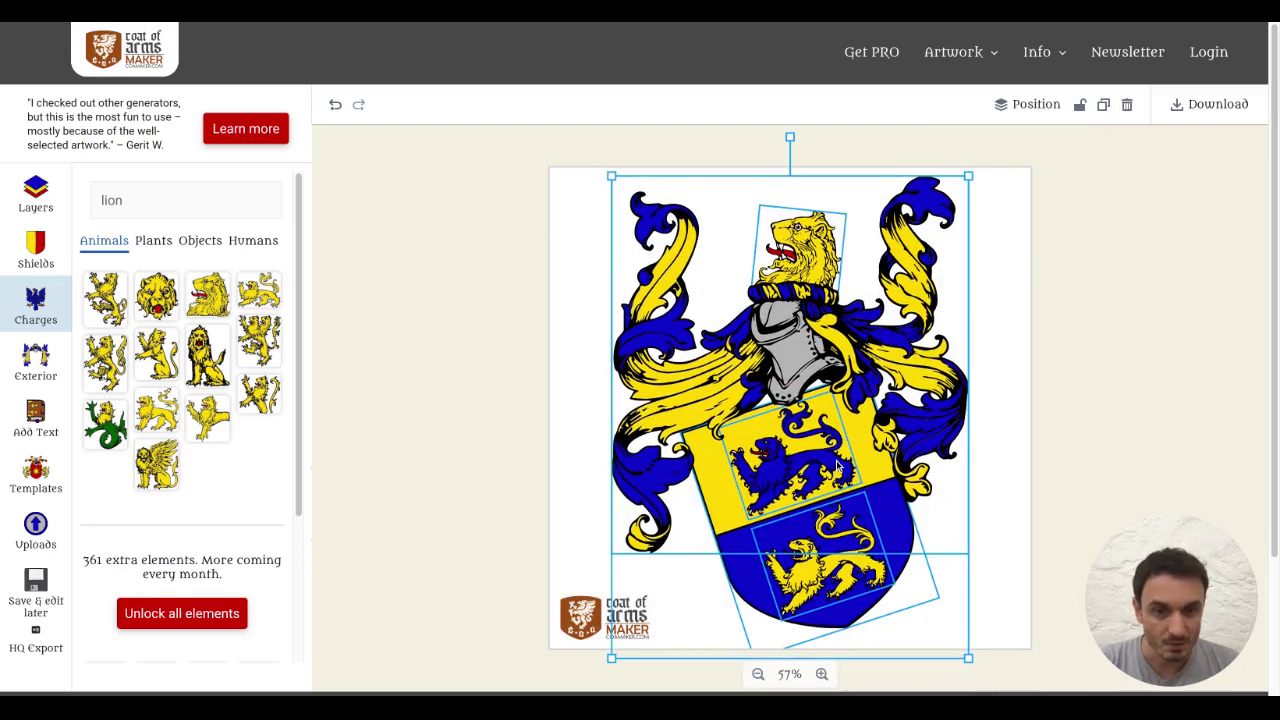
key(Down)
key(Down)
key(Down)
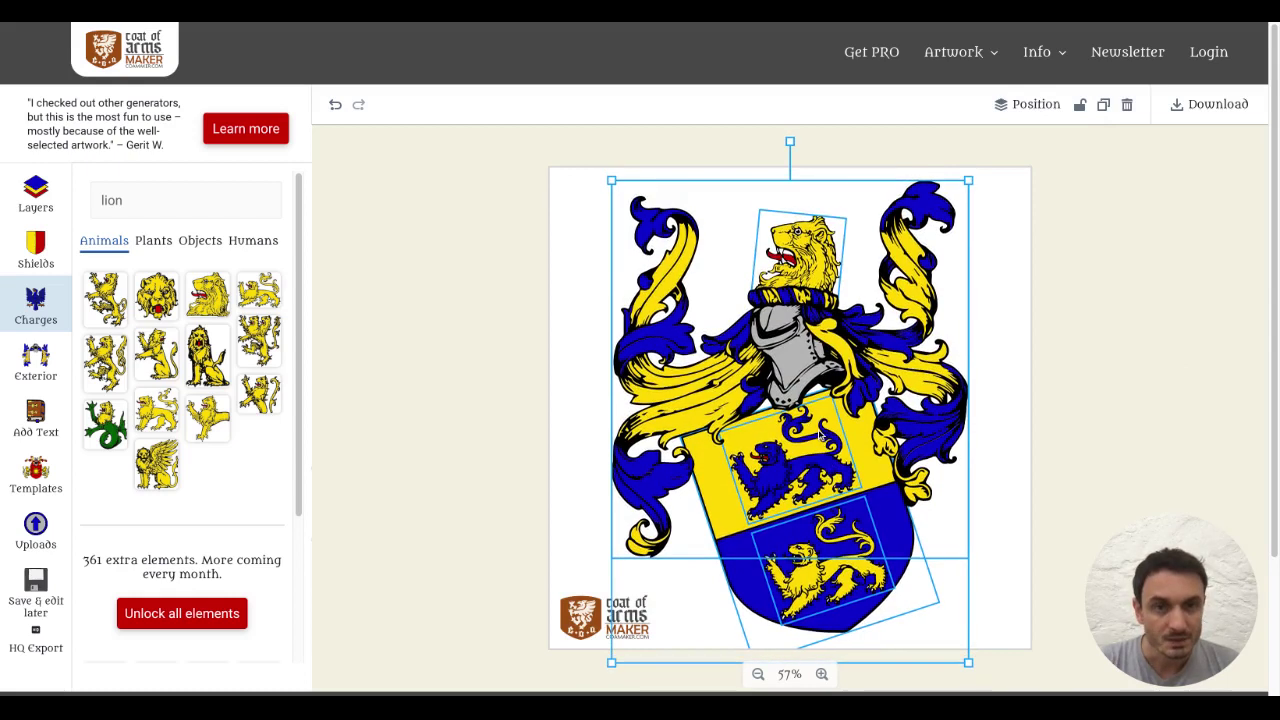
click(406, 434)
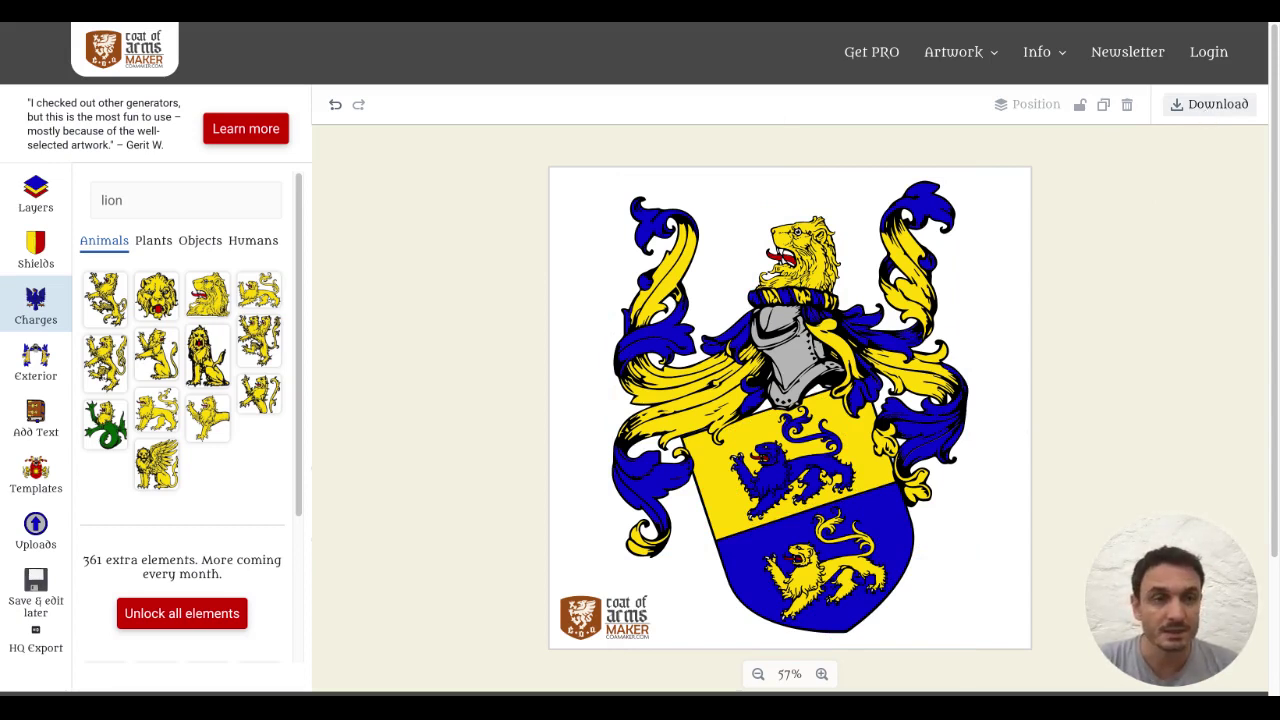
Check which file formats are offered for downloading the finished design.
click(1210, 104)
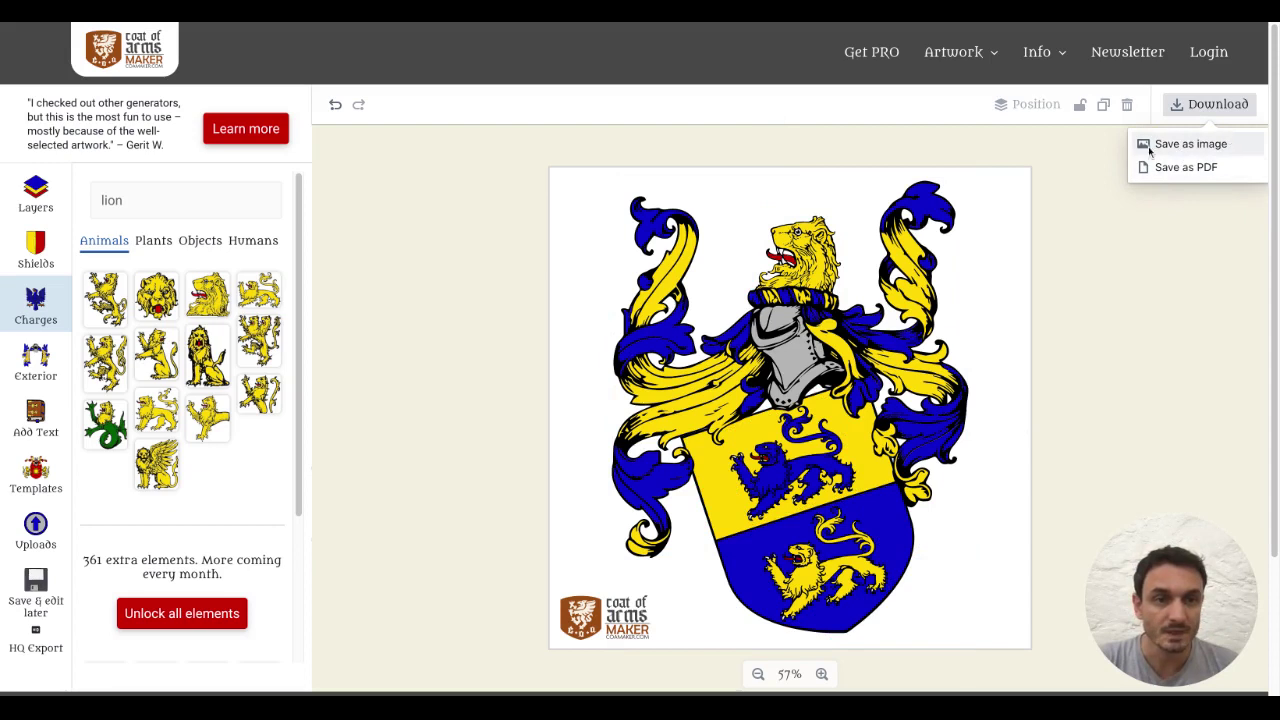
click(1116, 366)
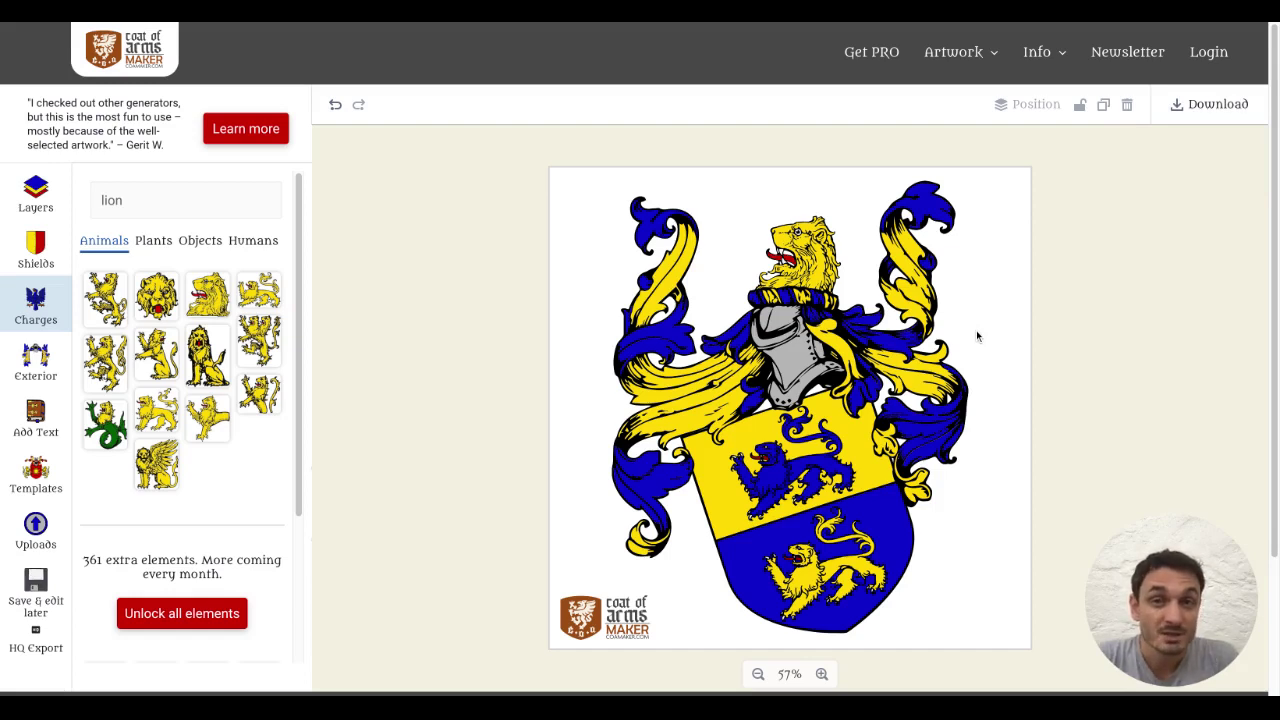